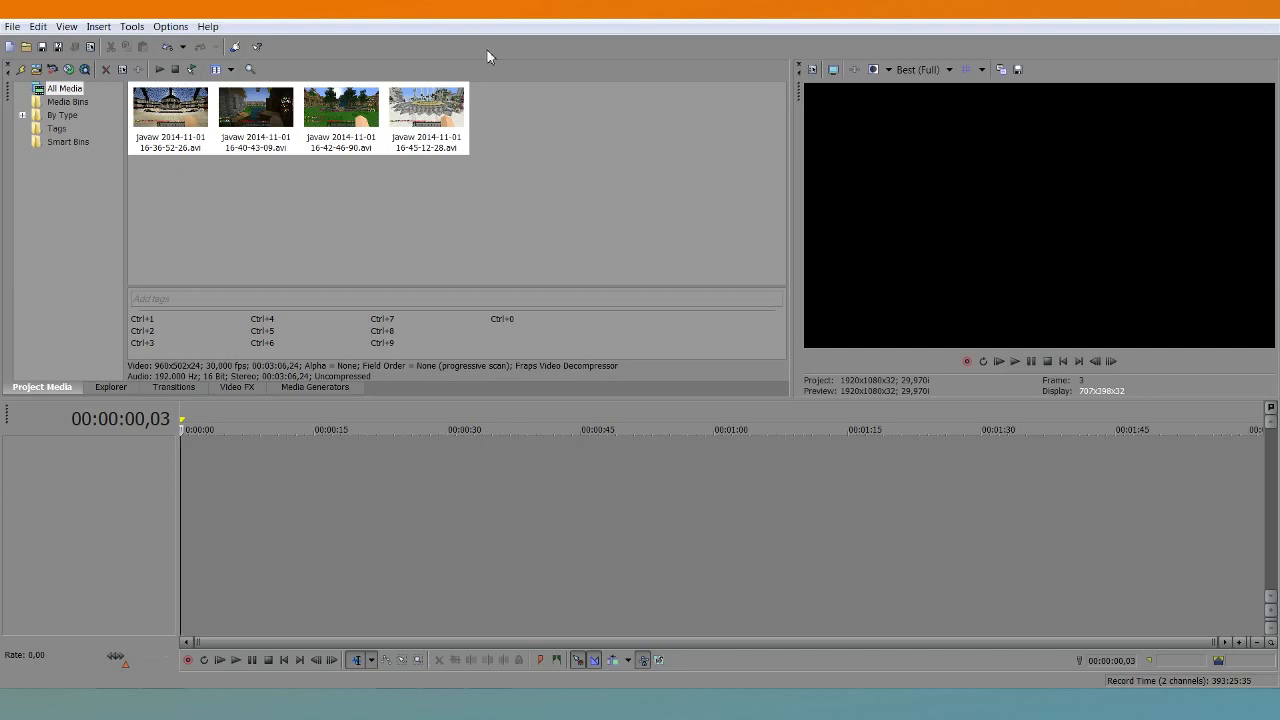
left_click(191, 133)
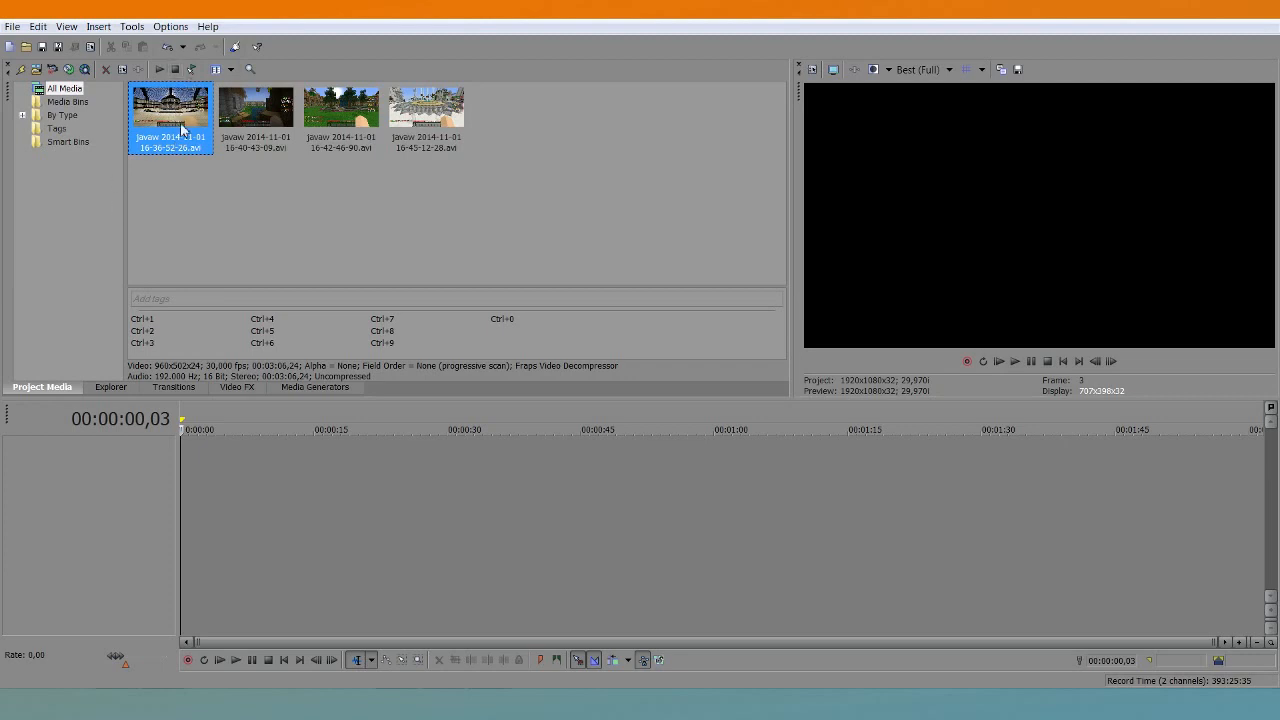
left_click(89, 387)
left_click(54, 386)
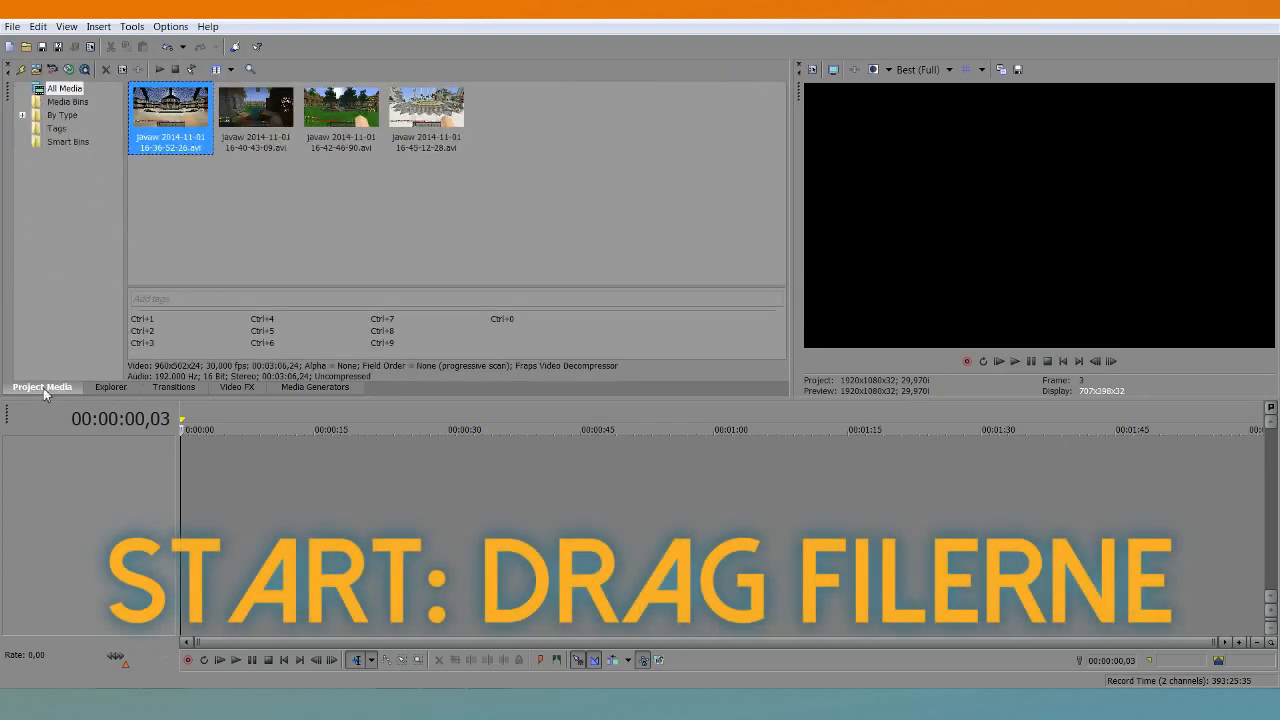
left_click_drag(528, 150, 130, 84)
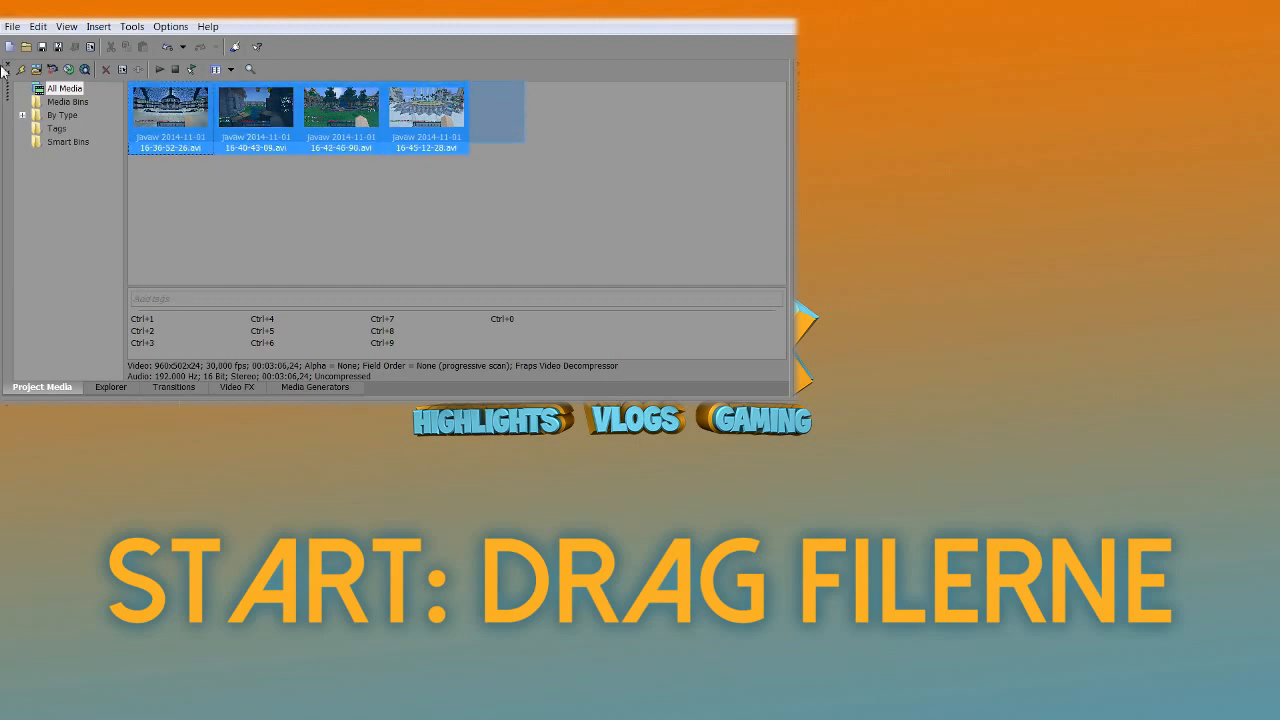
left_click(243, 185)
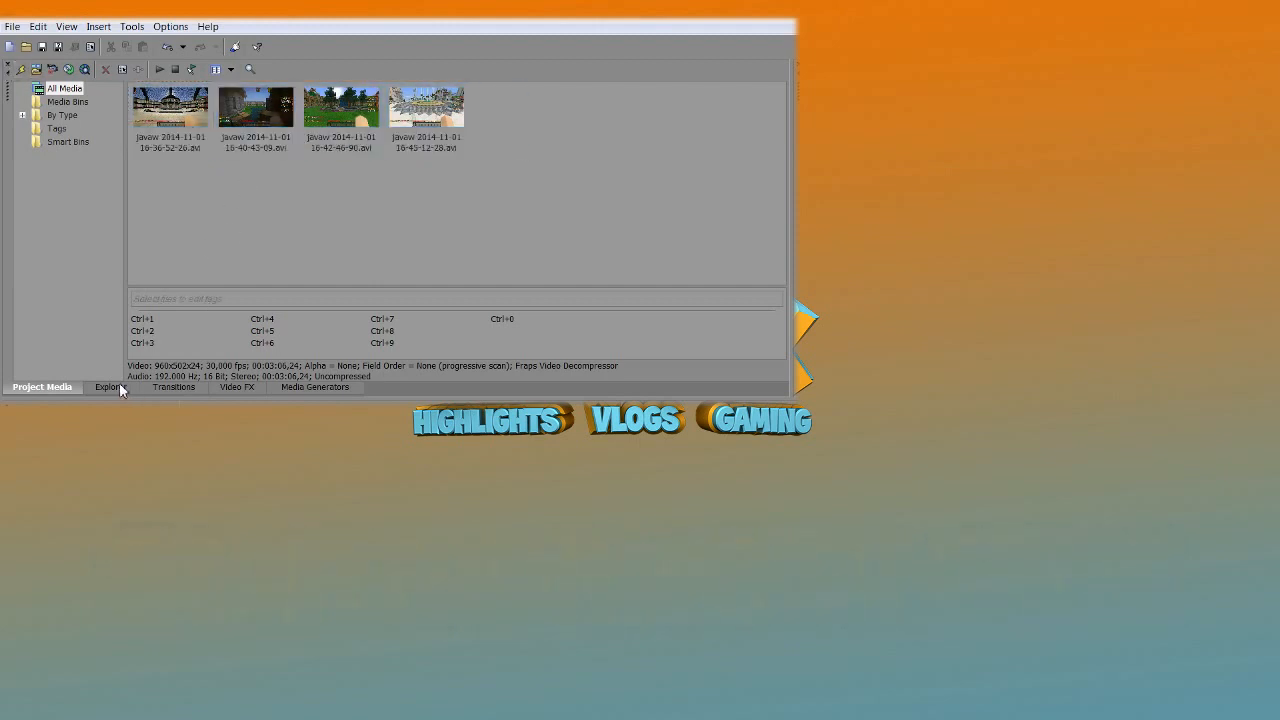
left_click(173, 387)
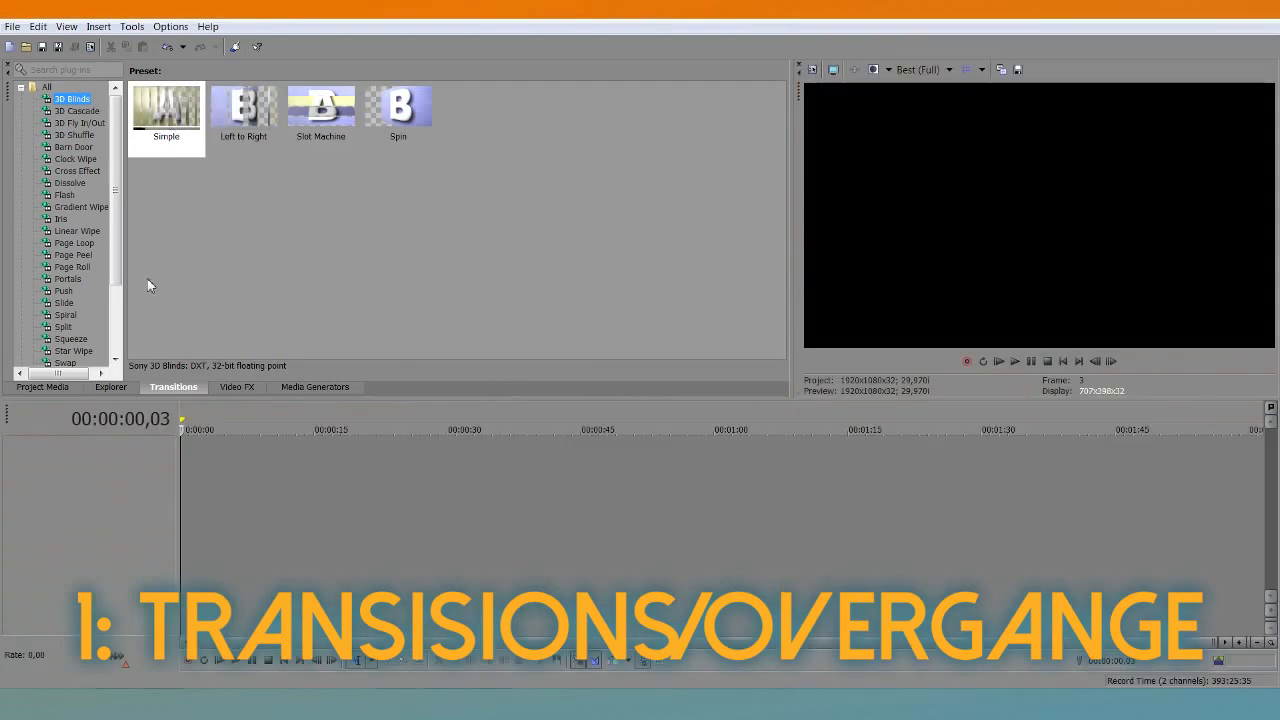
left_click(42, 387)
left_click_drag(170, 112, 167, 493)
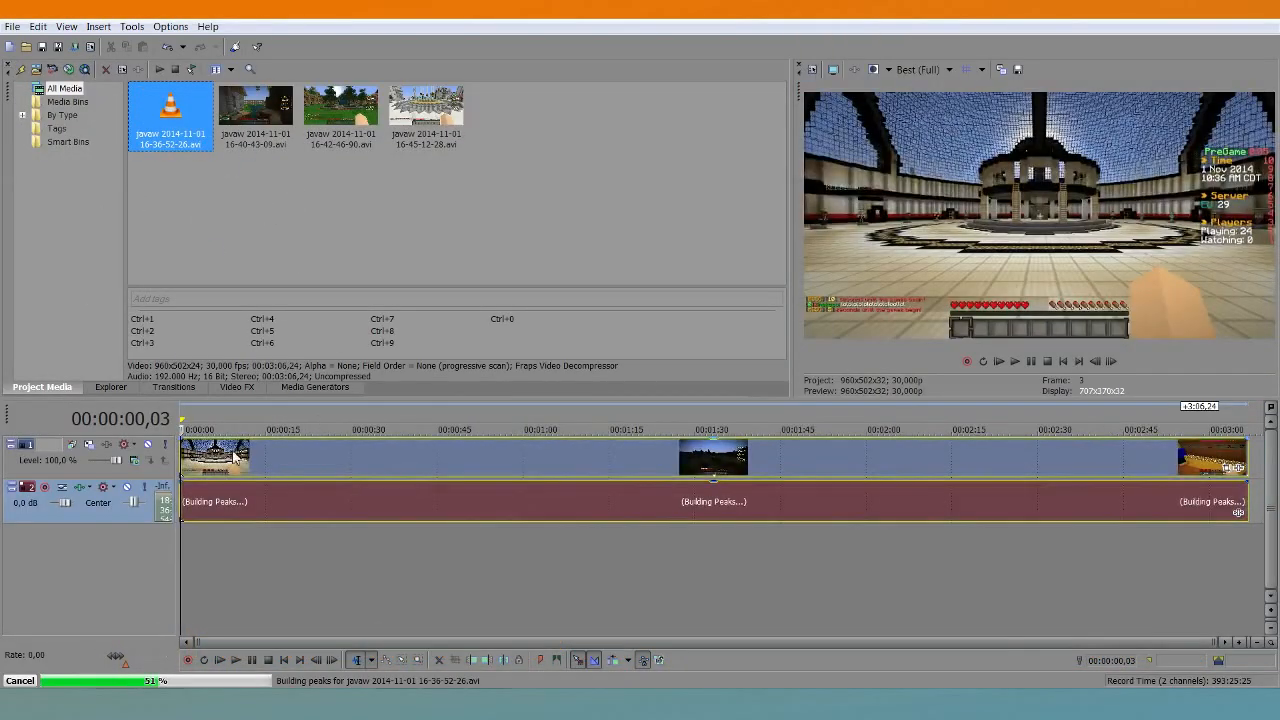
- Split the timeline clip at 00:00:09,17 and move its second part about 10 seconds further along
left_click(236, 457)
key("s")
left_click_drag(274, 458, 328, 454)
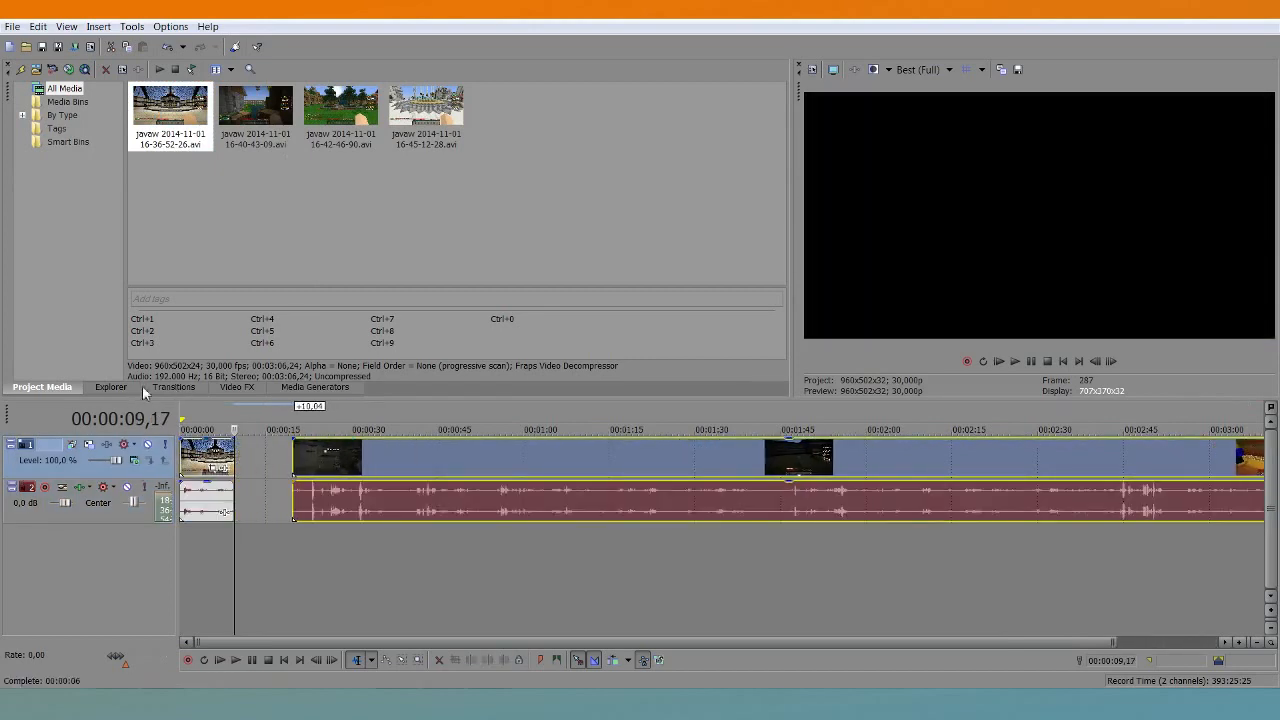
- Move the second part back against the first and apply the Simple 3D Blinds transition at the cut
left_click(172, 387)
left_click_drag(333, 456, 271, 456)
left_click_drag(166, 110, 237, 460)
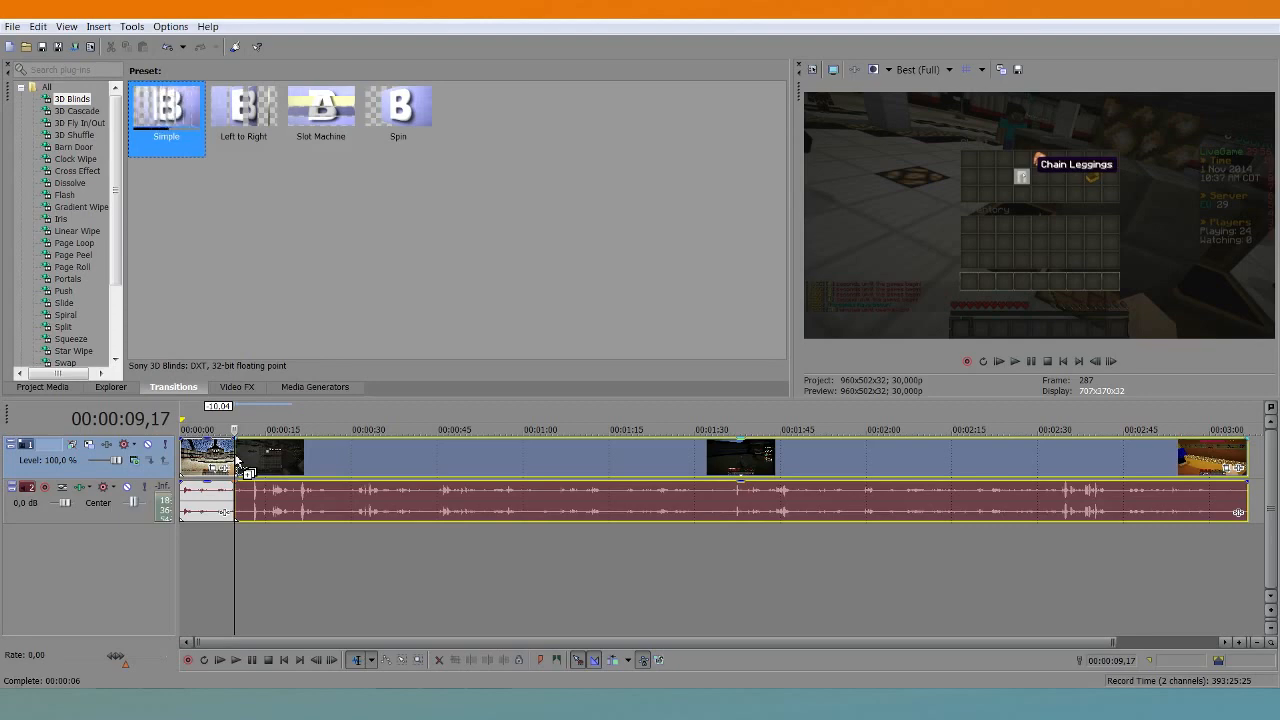
left_click_drag(237, 462, 240, 464)
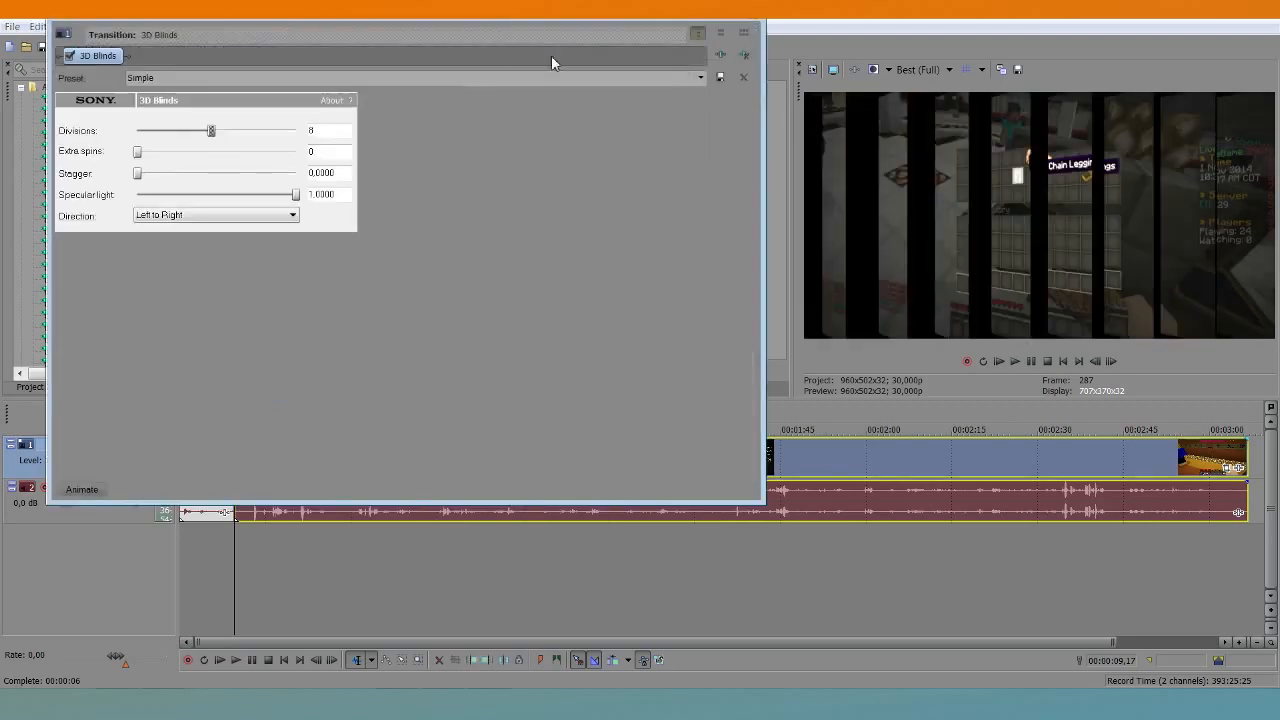
left_click(746, 30)
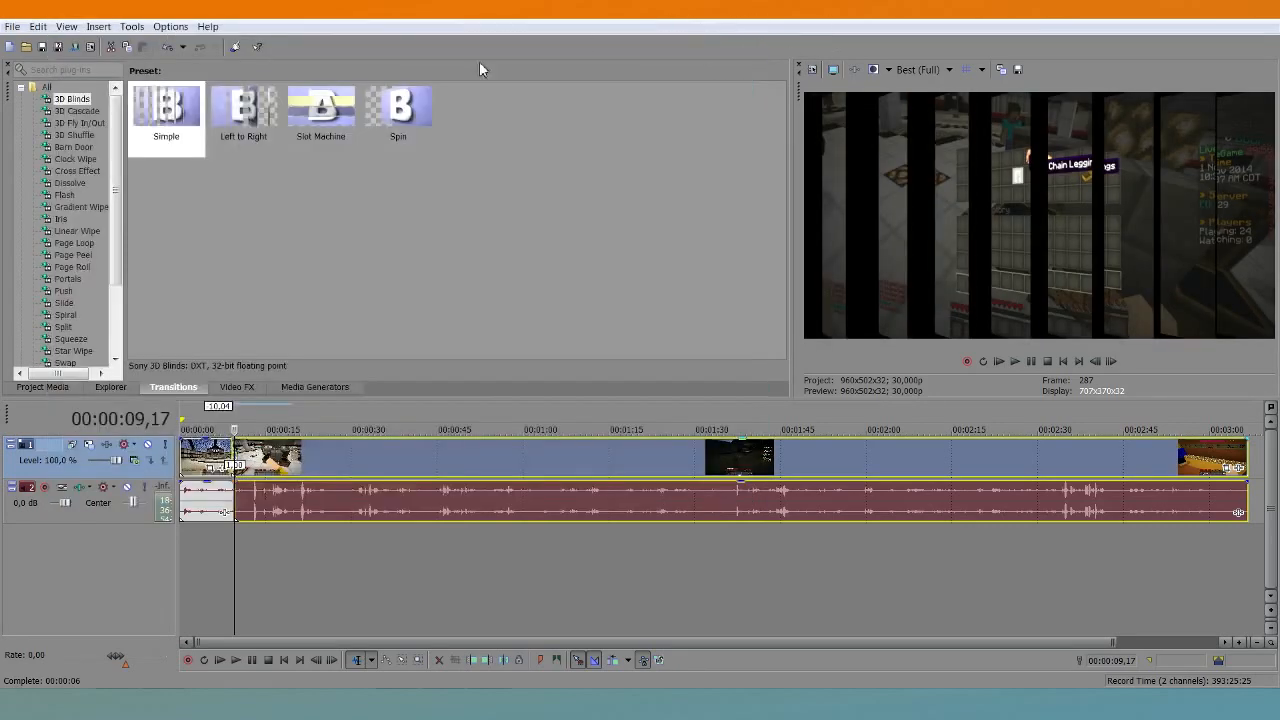
- Play back the 3D Blinds transition between the two parts of the clip
key("space")
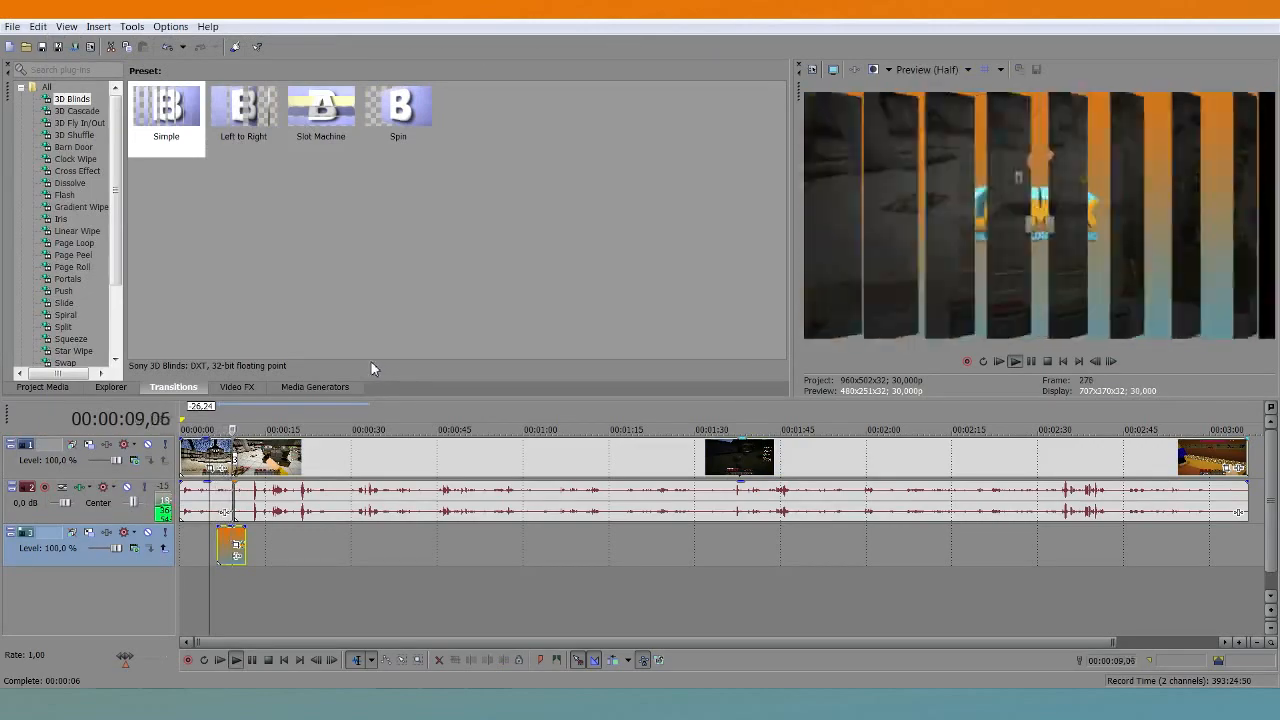
key("space")
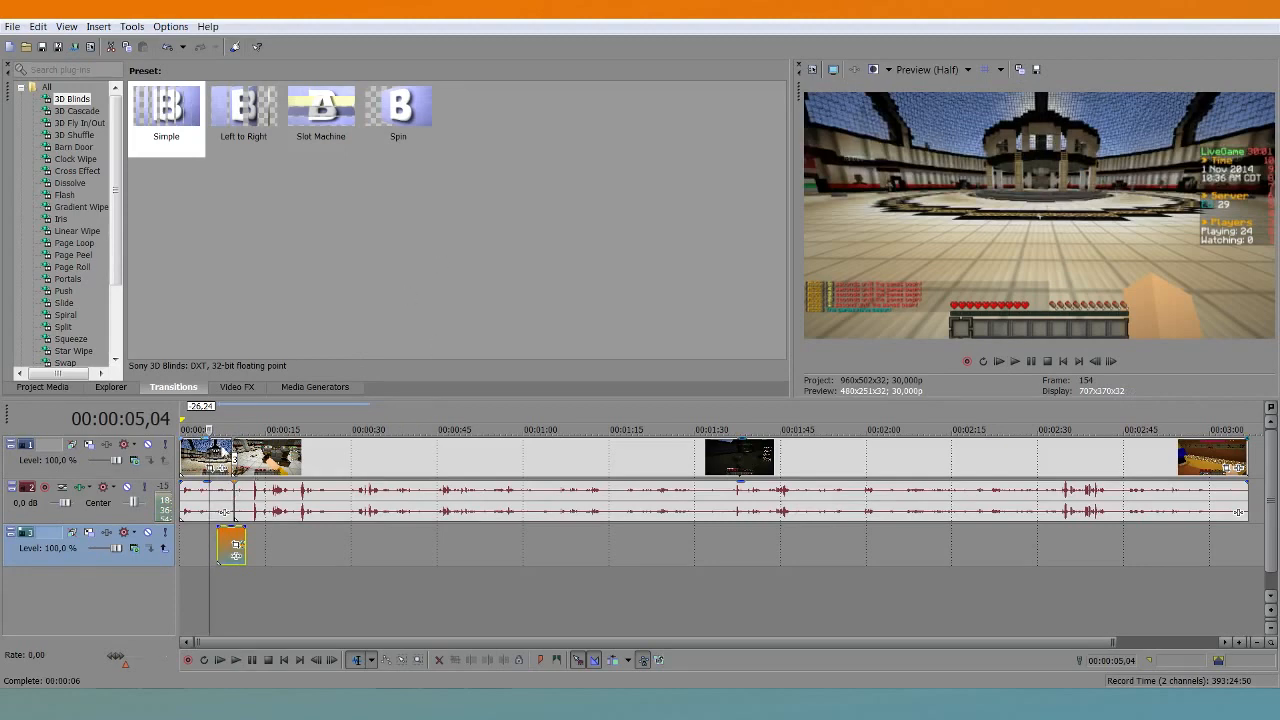
key("space")
key("space")
- Remove the test image and the transition, and undo the split of the clip
key("Delete")
left_click(240, 466)
left_click_drag(252, 467, 348, 485)
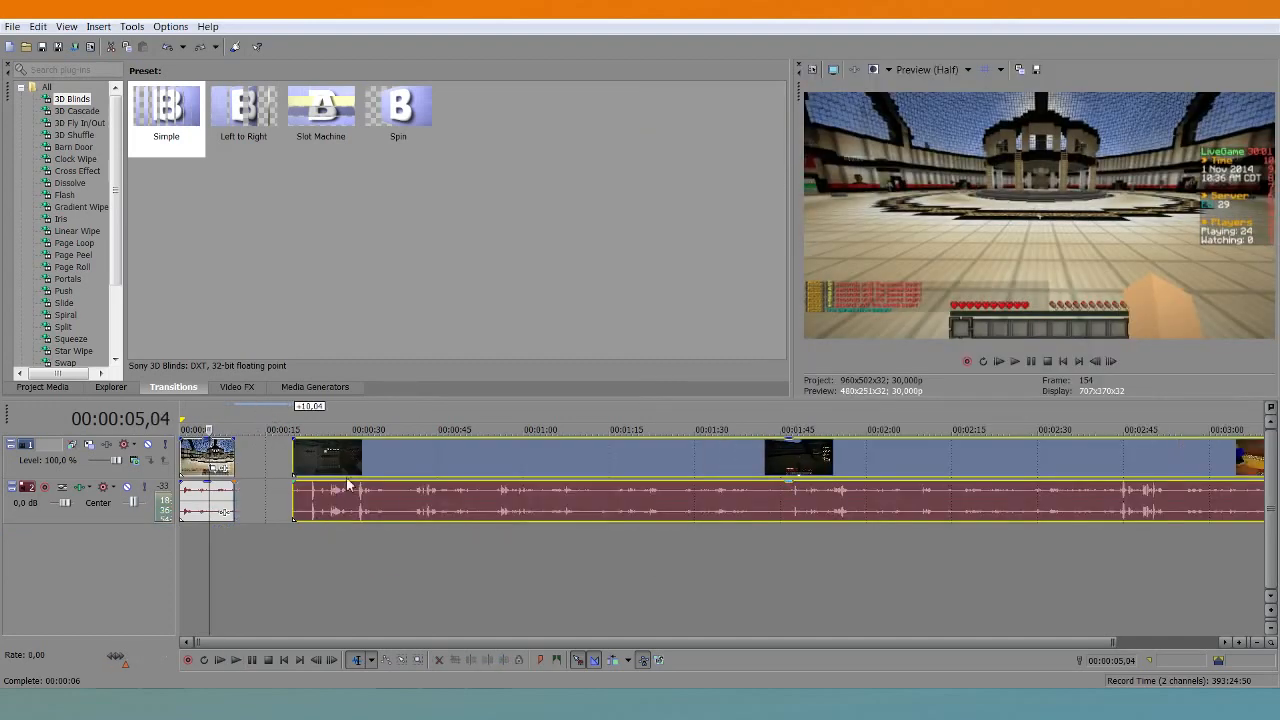
key("ctrl+z")
key("ctrl+z")
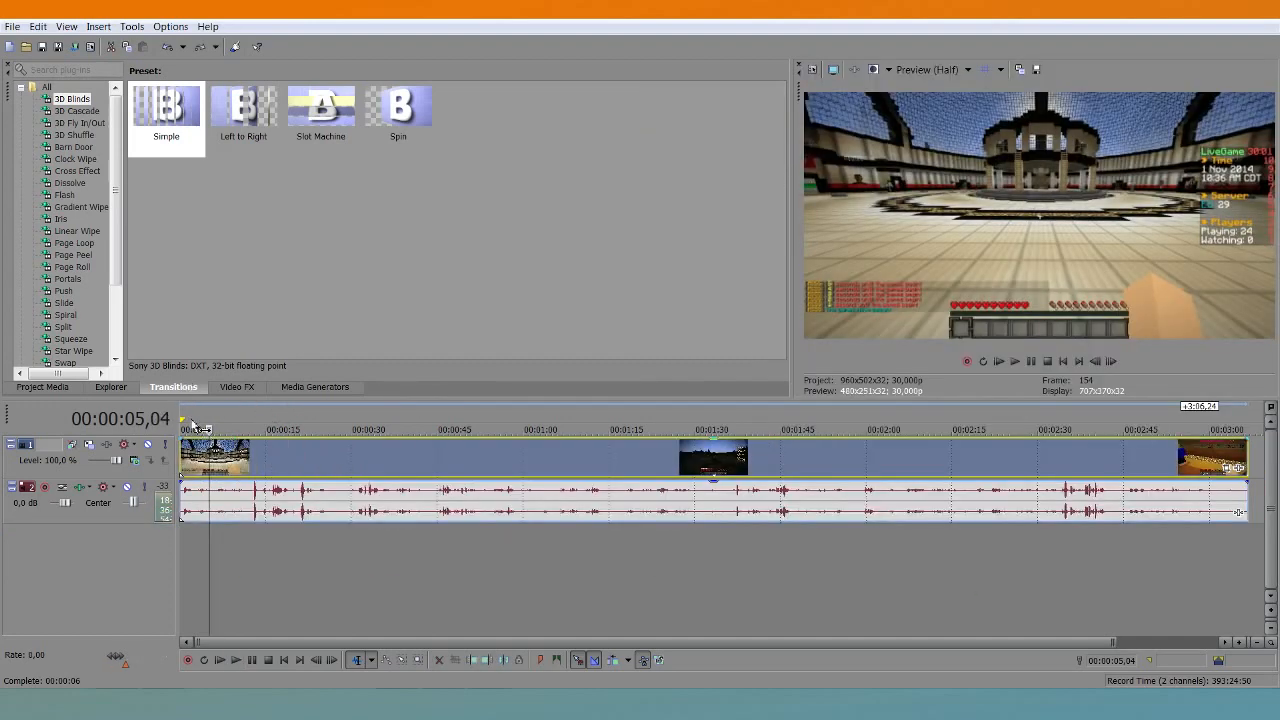
- Split the clip and its audio at 00:00:12,21
left_click(235, 427)
left_click(230, 420)
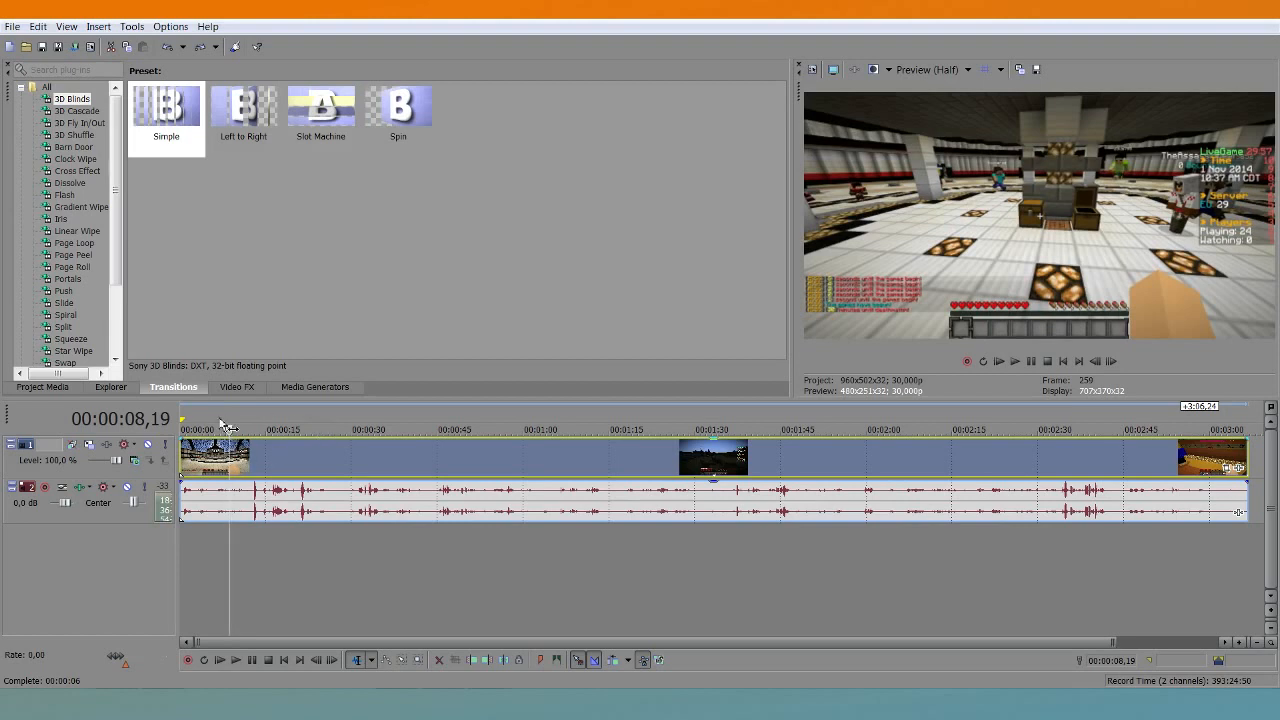
left_click(248, 430)
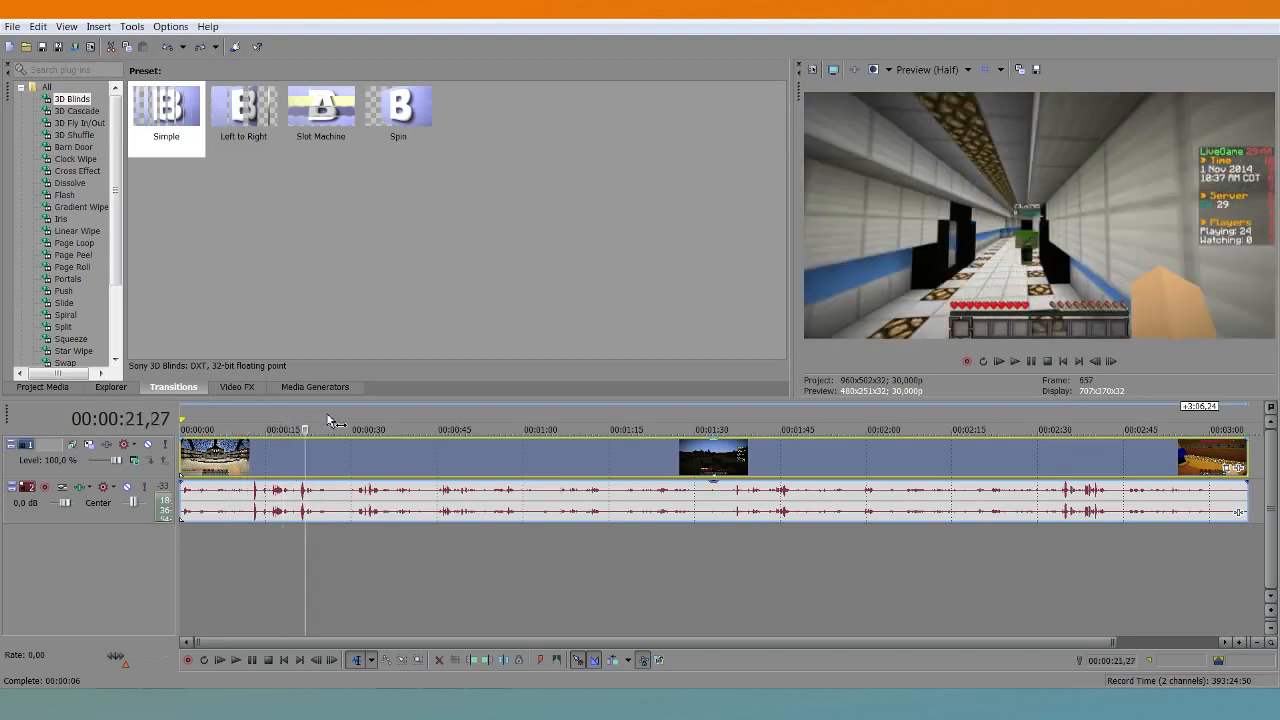
left_click(232, 412)
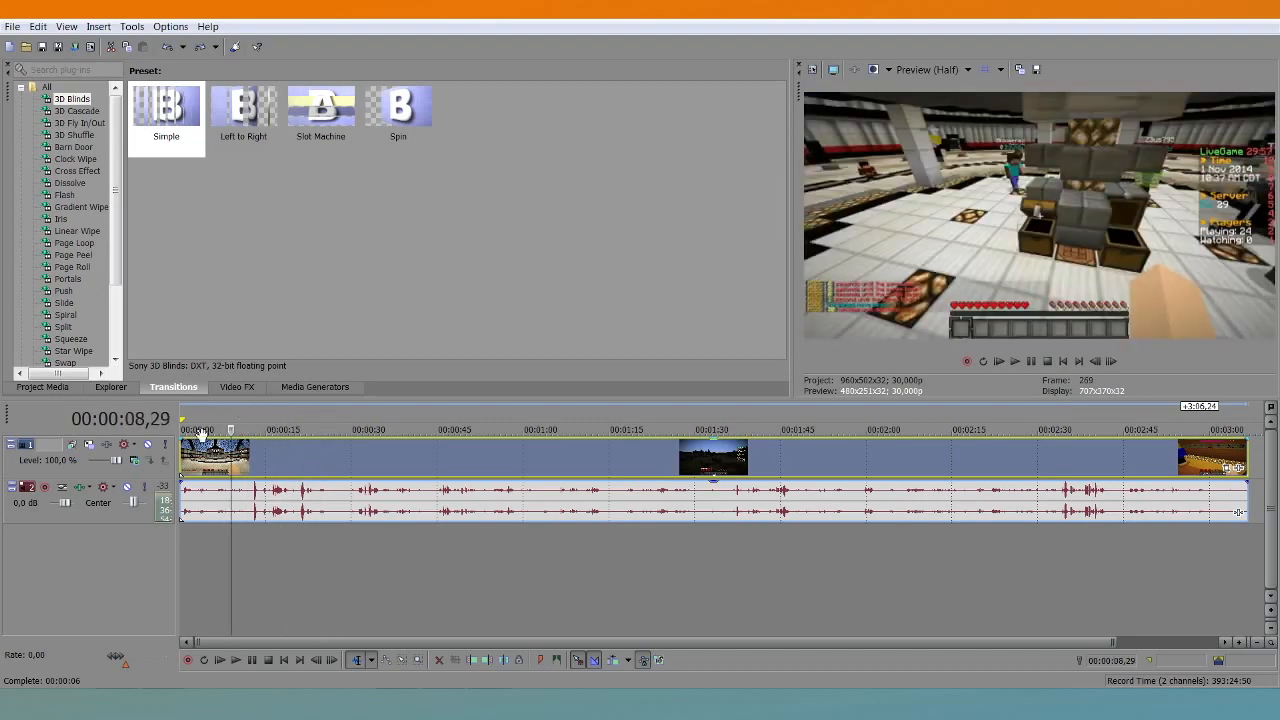
left_click_drag(248, 418, 255, 423)
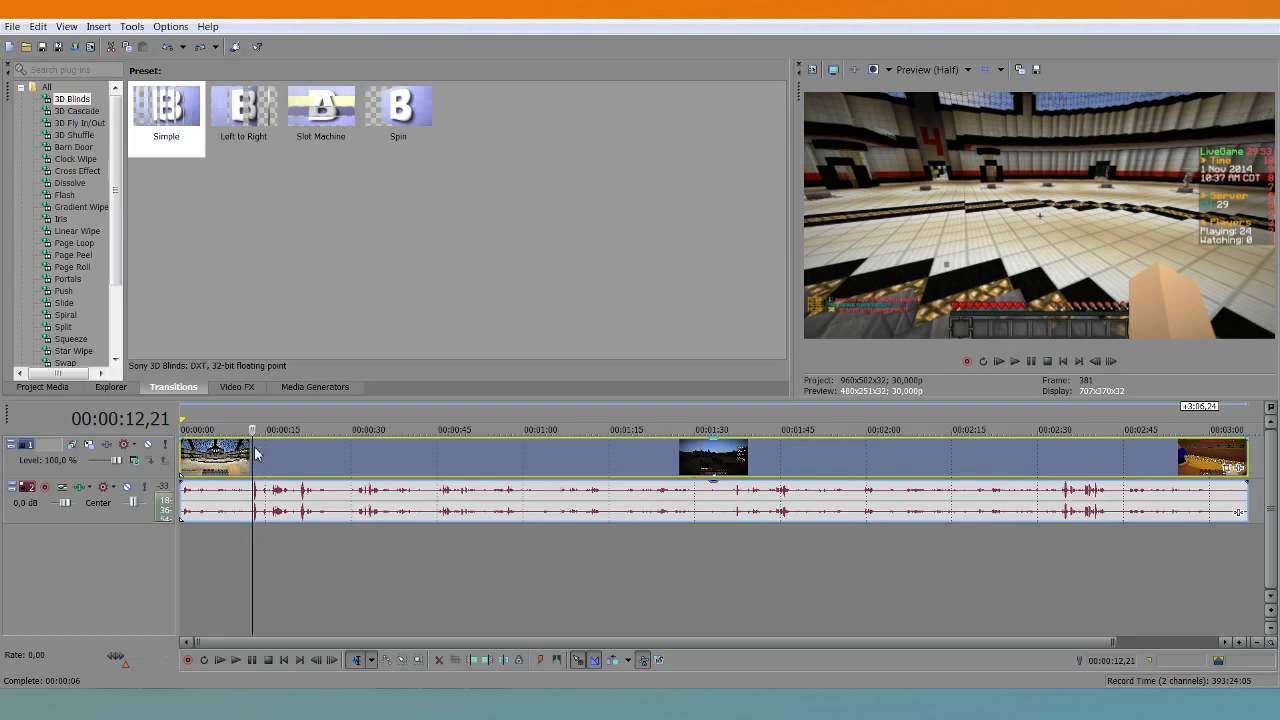
right_click(256, 455)
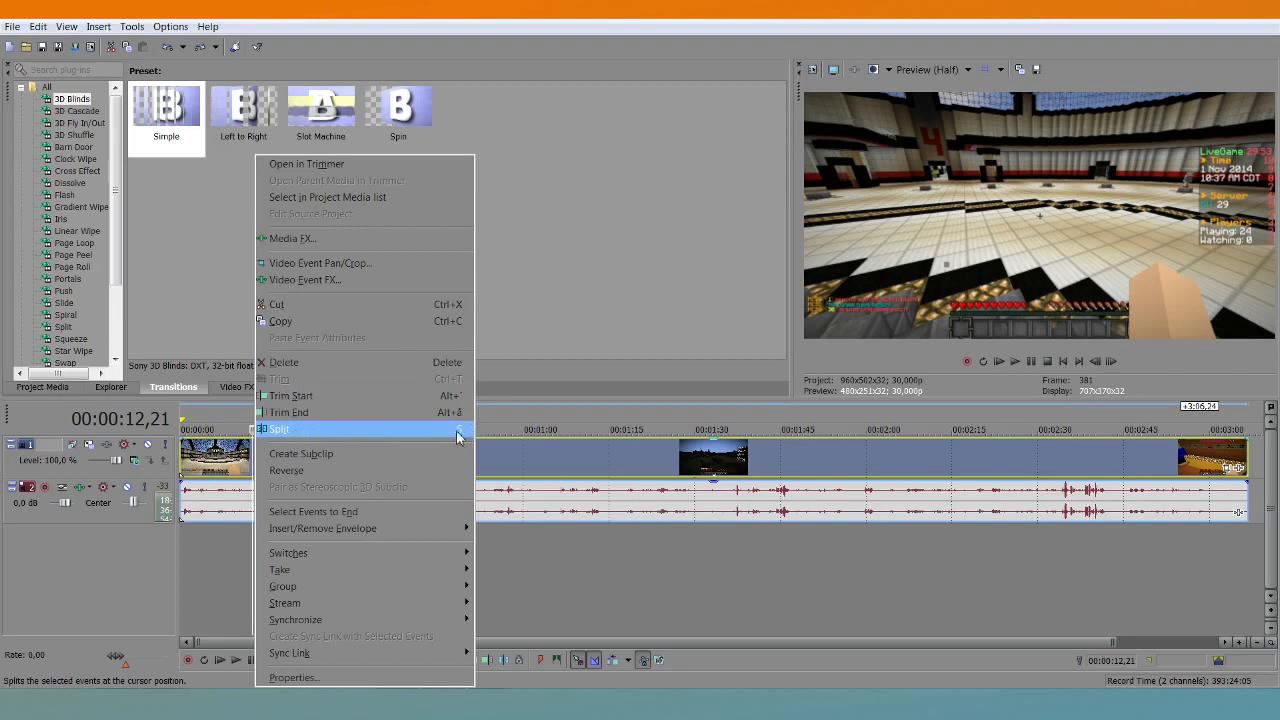
left_click(350, 432)
- Separate the second part from the first, trim its start and move it back against the first part
left_click_drag(267, 490, 295, 492)
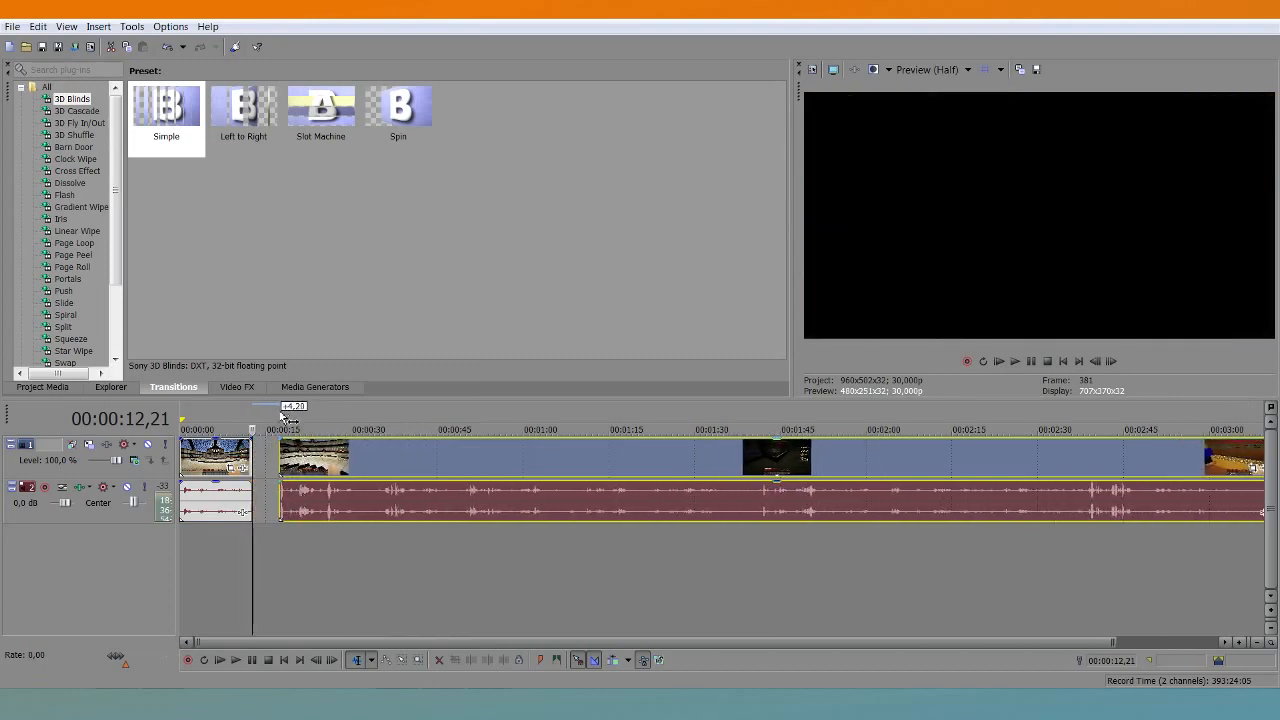
left_click(281, 420)
left_click(270, 418)
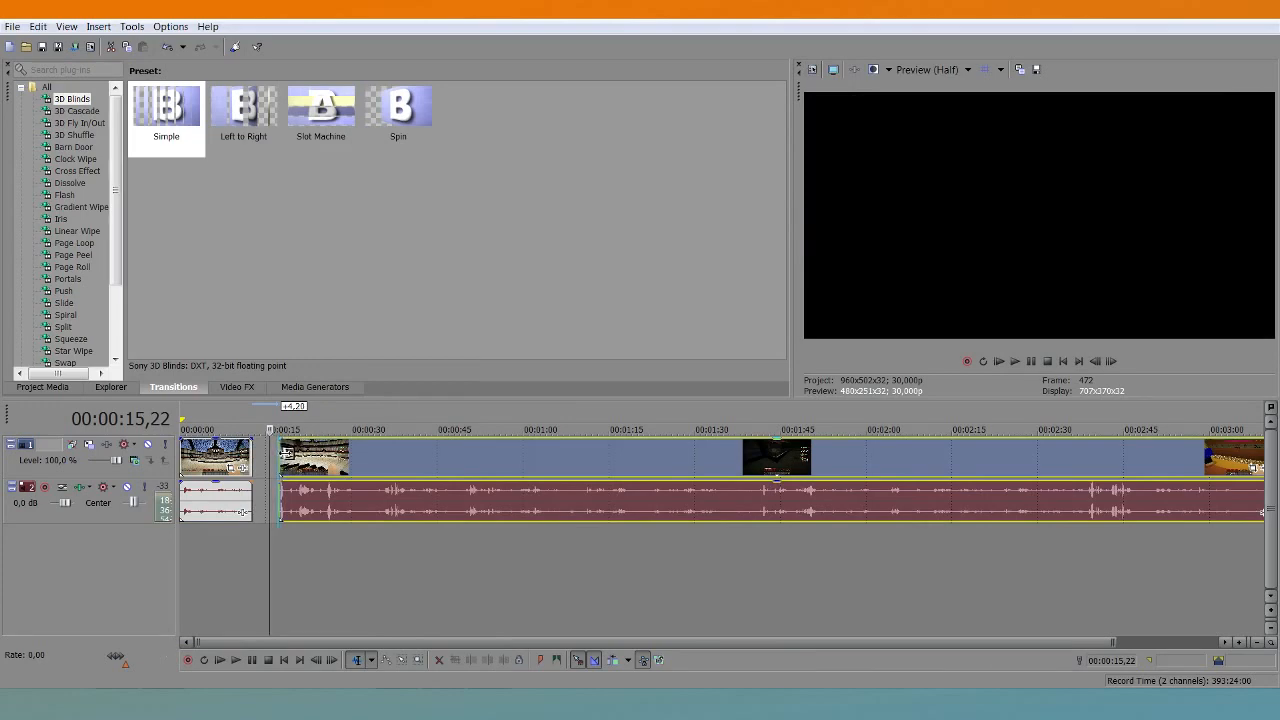
mouse_move(286, 454)
left_mouse_down()
mouse_move(346, 461)
mouse_move(287, 457)
mouse_move(304, 454)
left_mouse_up()
left_click_drag(403, 463, 346, 469)
- Play the timeline from 00:00:11,06 to preview the hard cut between the two parts
left_click(245, 418)
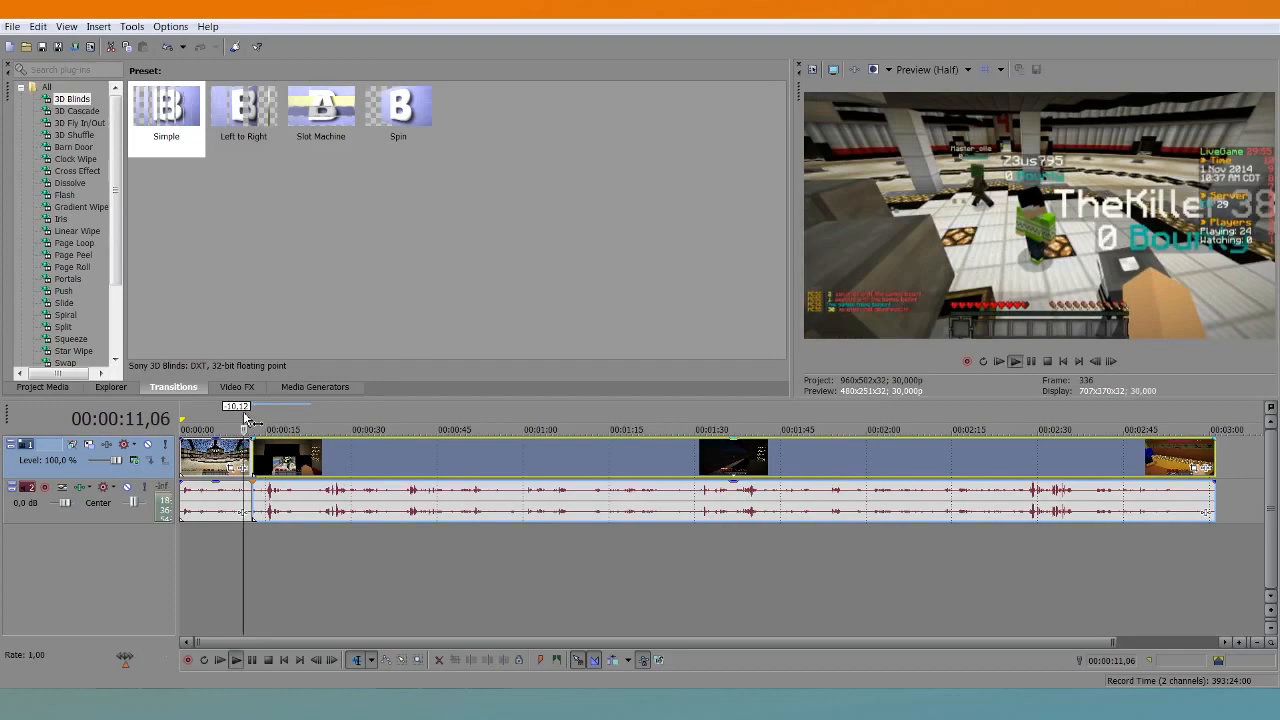
key("space")
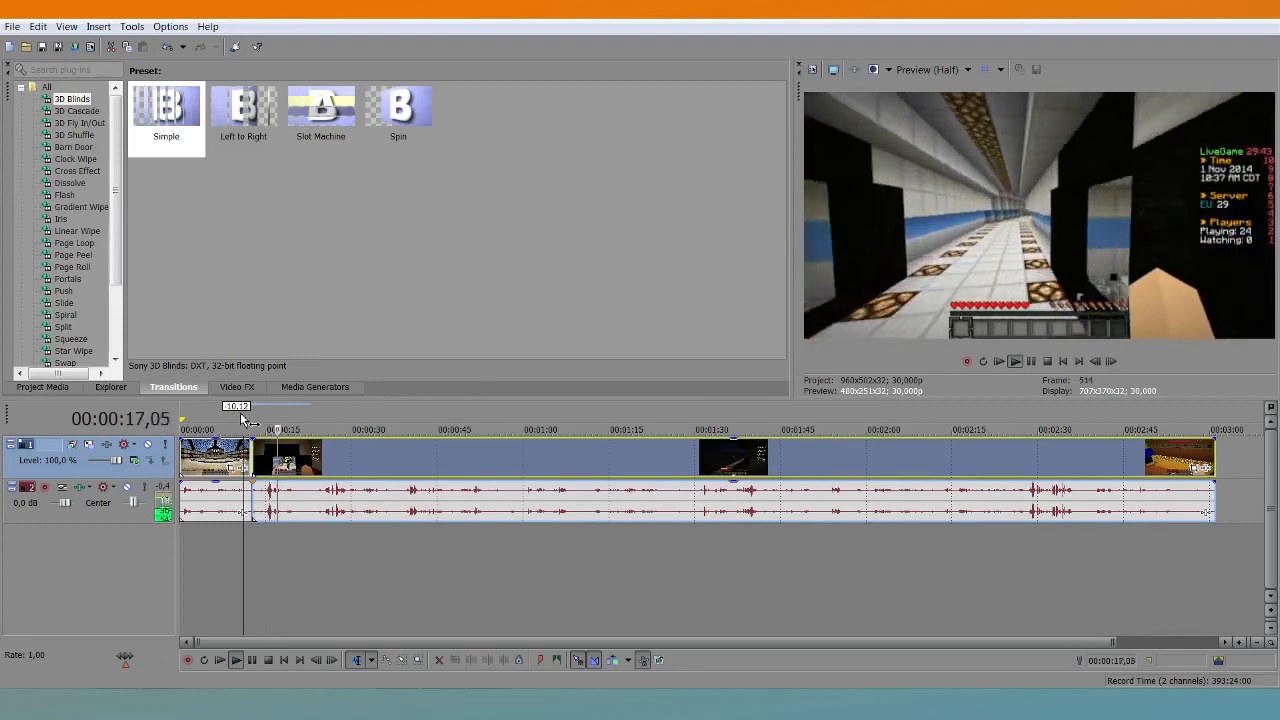
key("space")
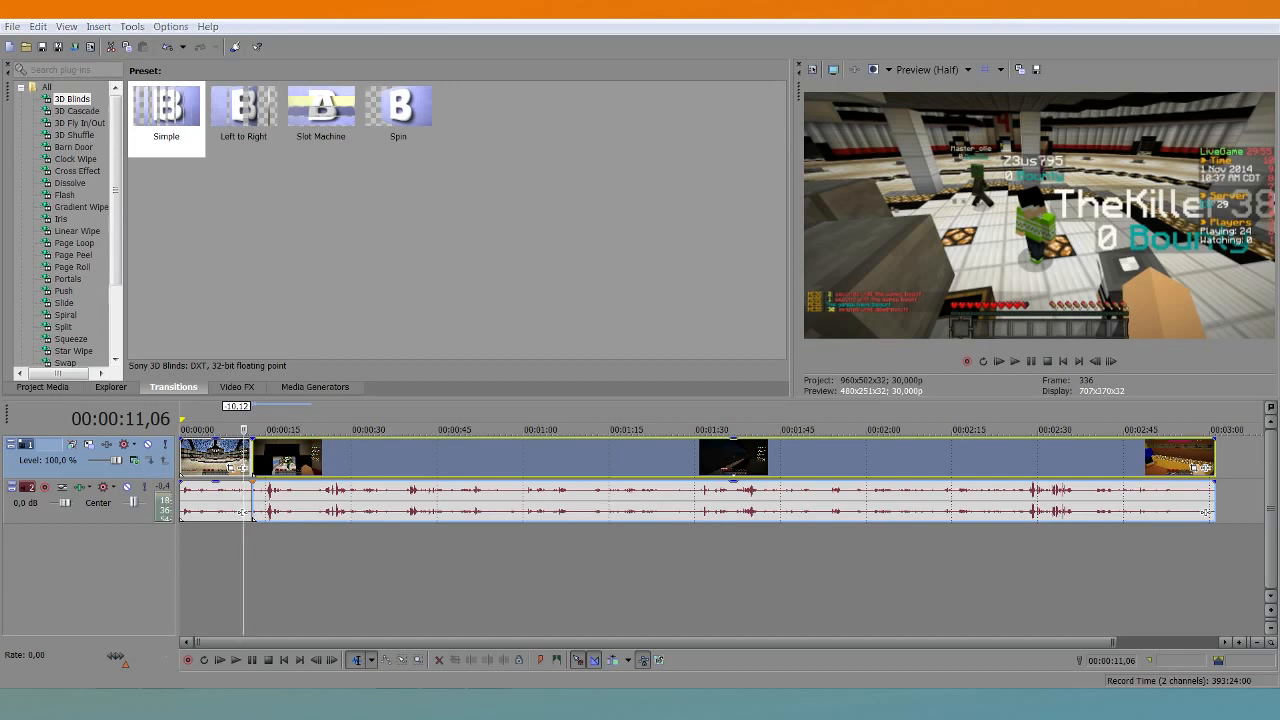
- Search the computer for "Letter" and place the letterbox_1080 image on the video track below the audio, starting at 00:00:12,21
left_click(22, 704)
left_click(411, 180)
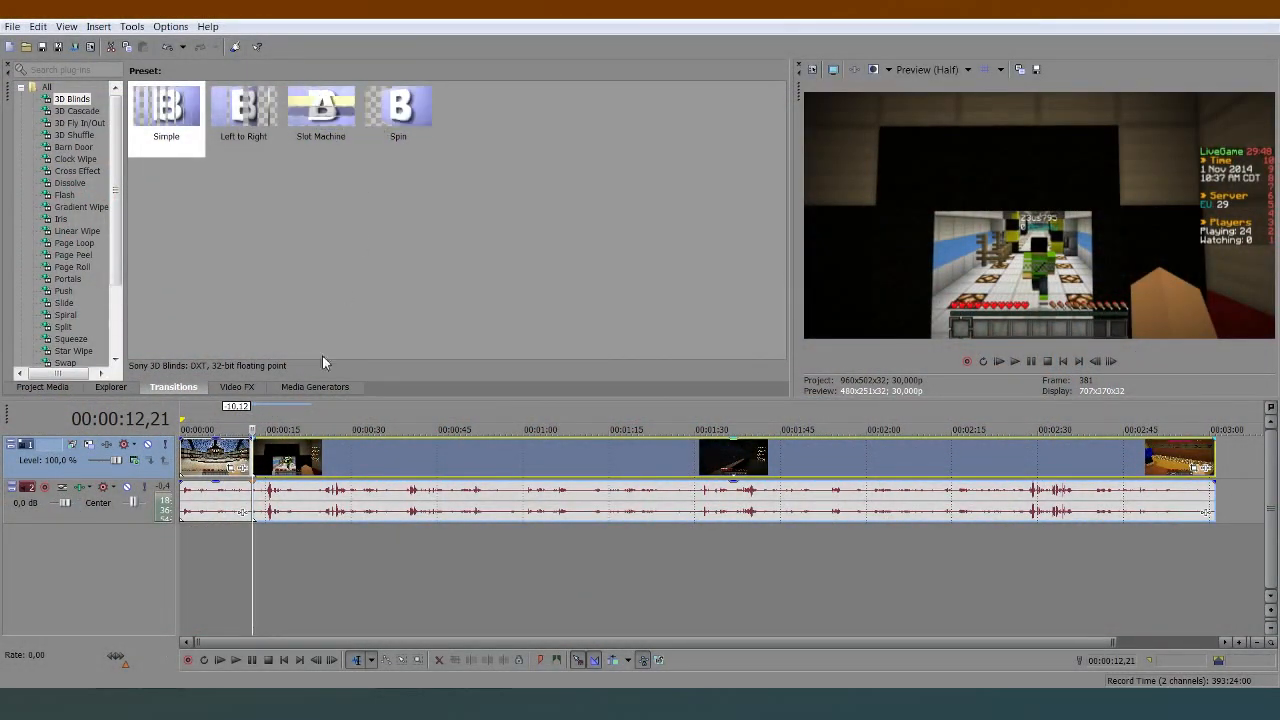
key("super")
key("super")
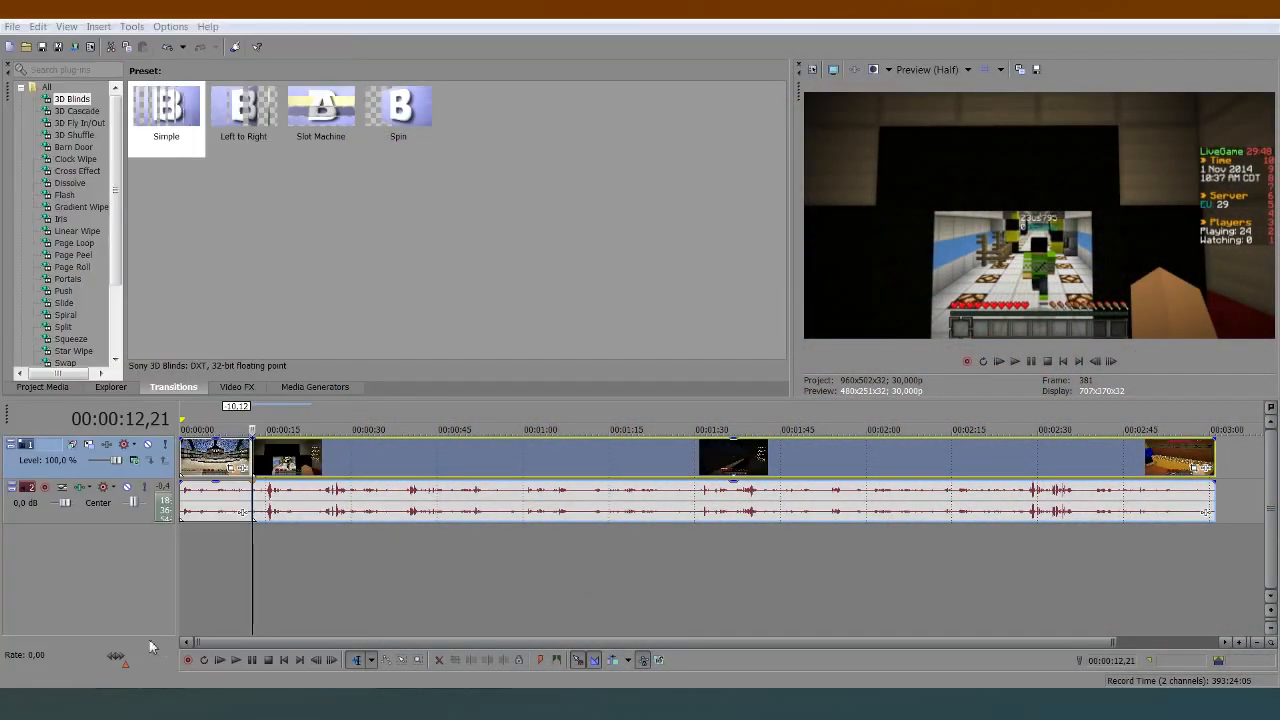
key("super")
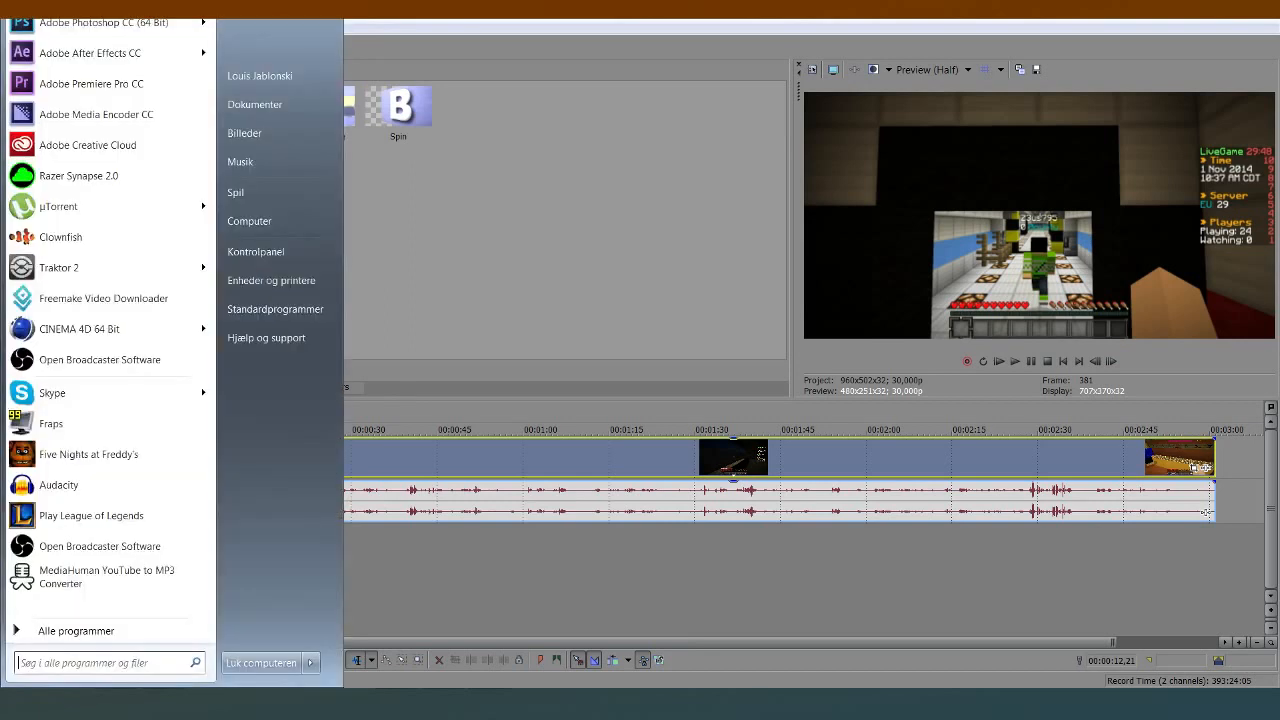
type("Letter")
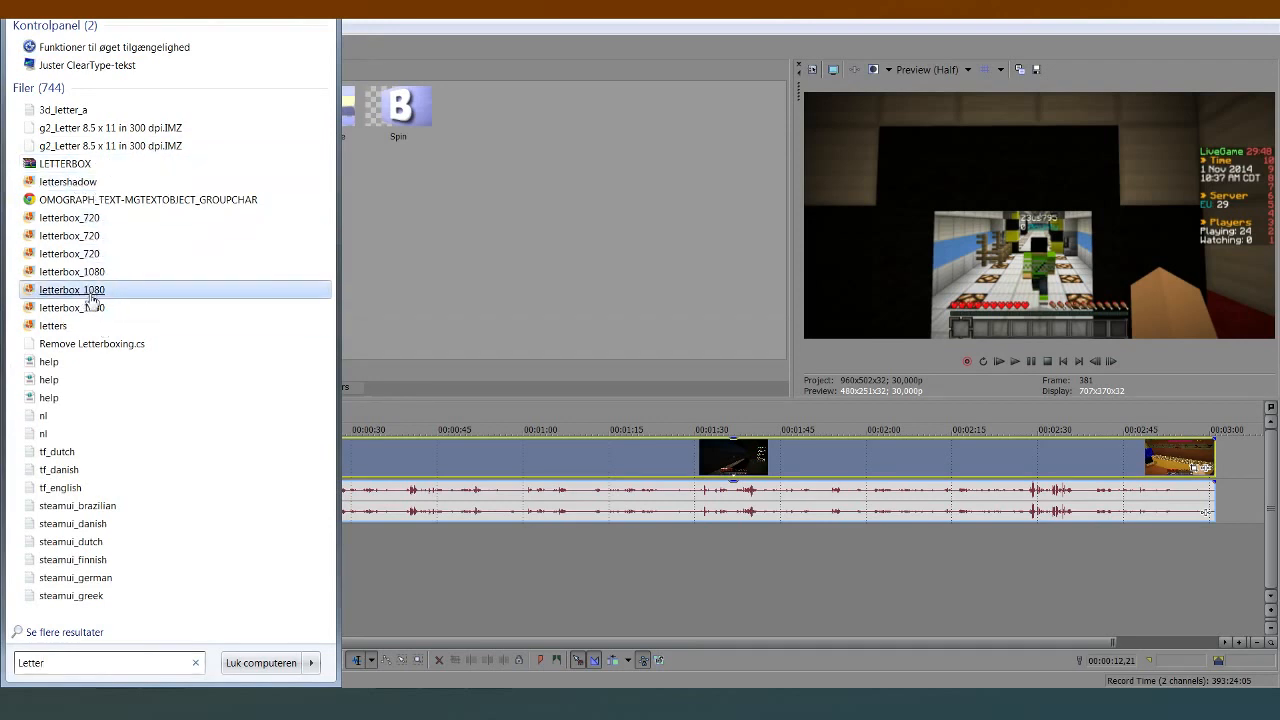
mouse_move(405, 575)
left_mouse_down()
mouse_move(410, 541)
mouse_move(322, 546)
mouse_move(298, 411)
mouse_move(286, 465)
mouse_move(252, 473)
left_mouse_up()
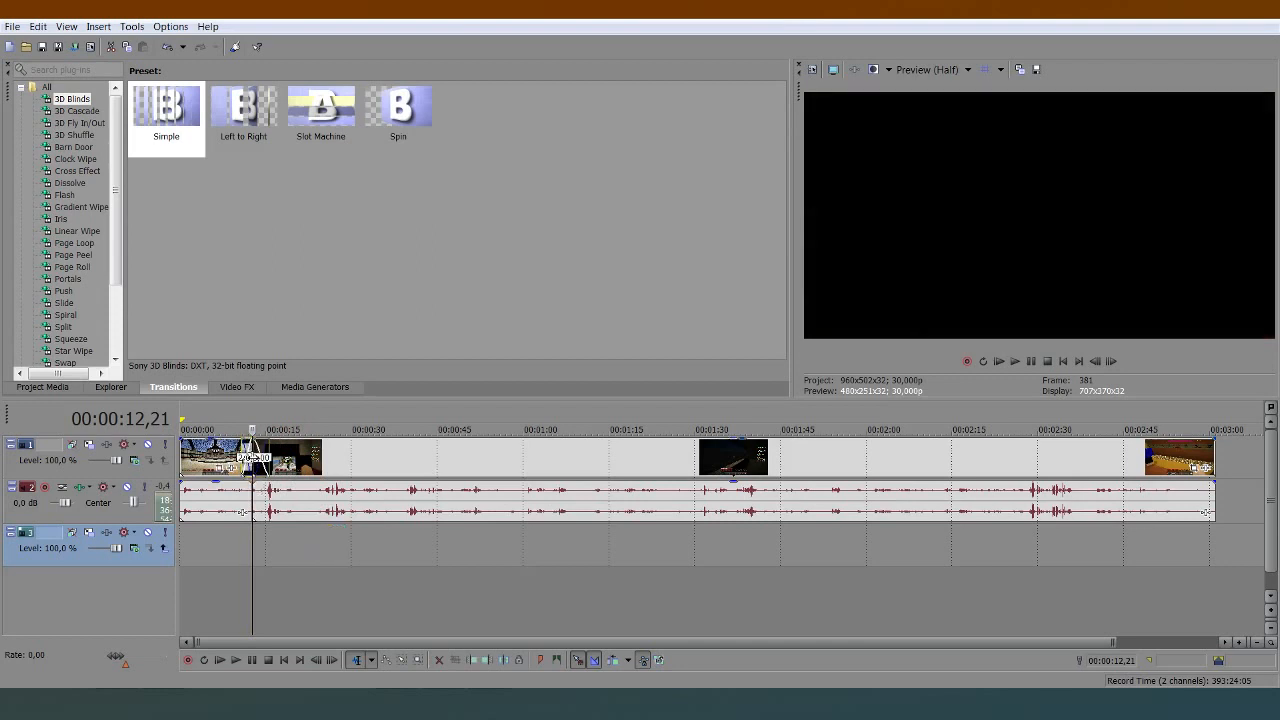
scroll(298, 490, "up", 8)
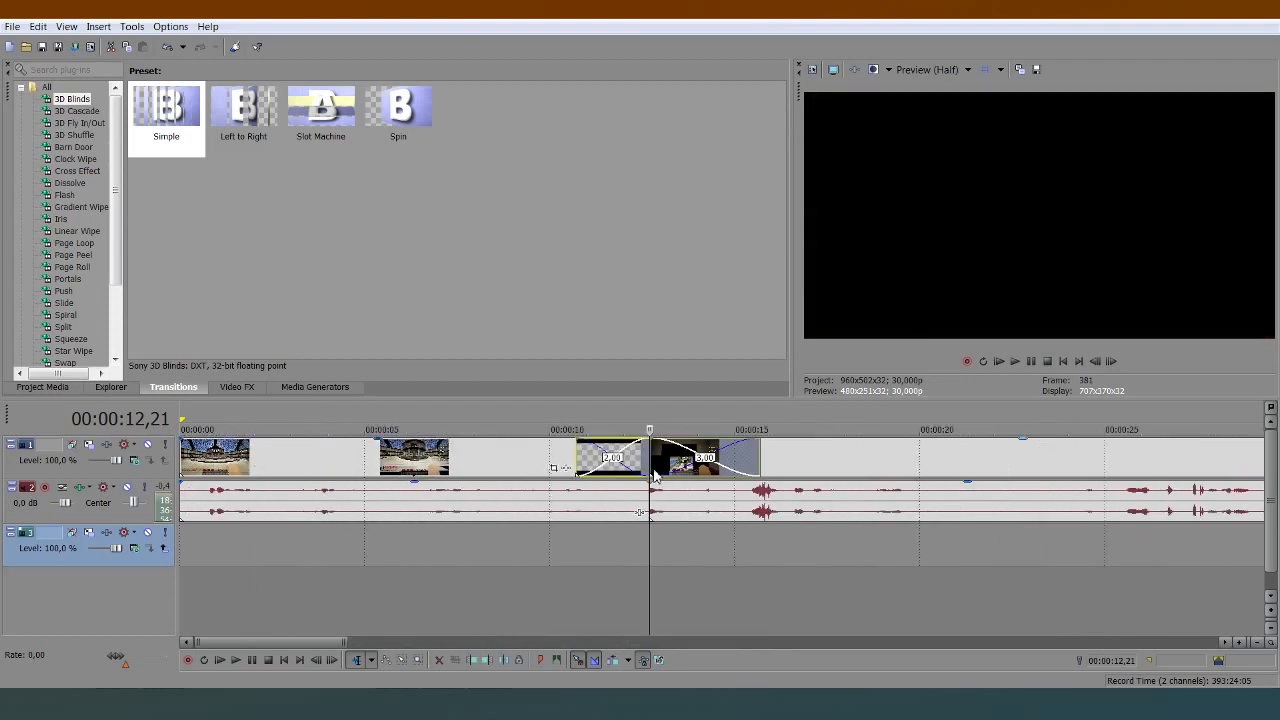
left_click_drag(655, 477, 707, 484)
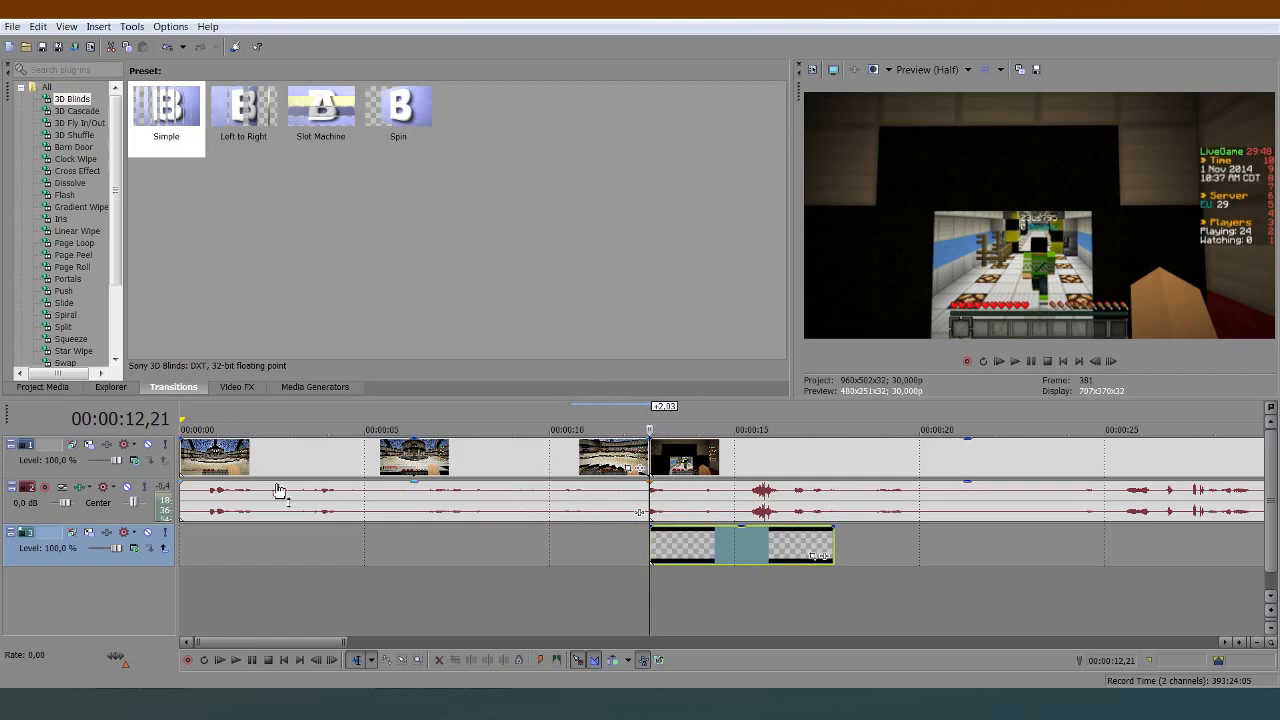
- Insert an empty video track above the gameplay video track
right_click(150, 468)
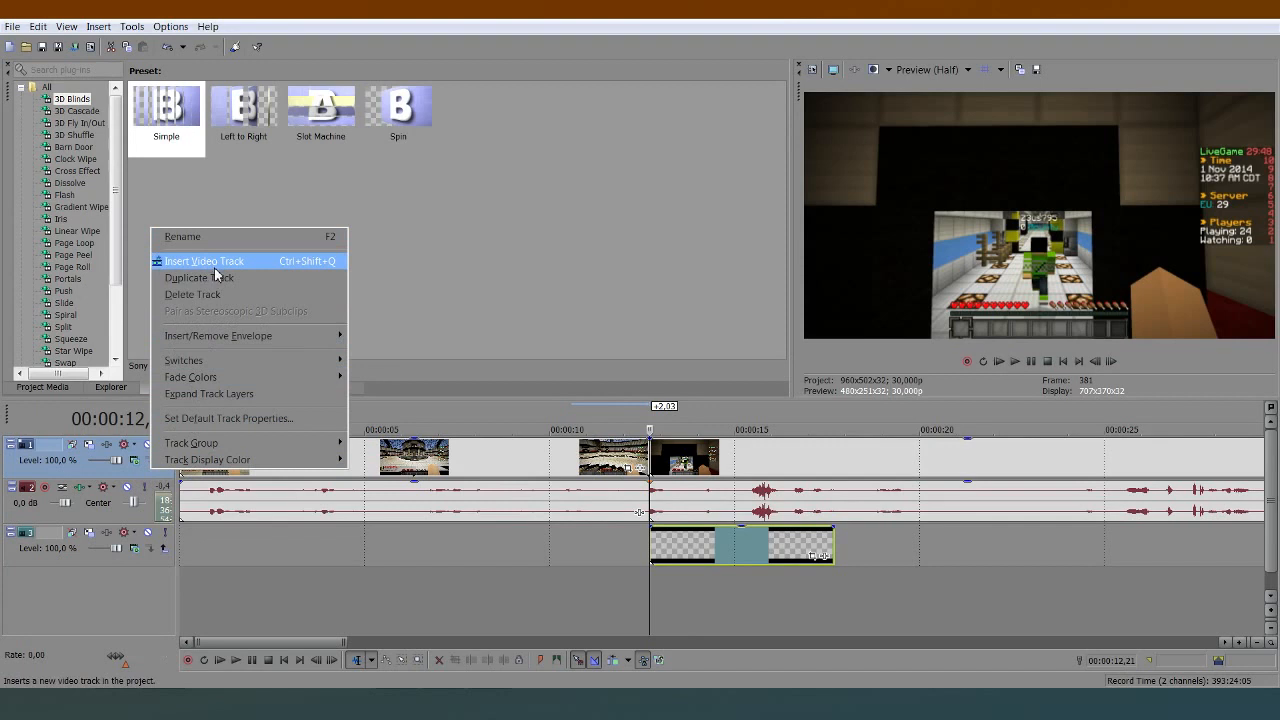
left_click(120, 478)
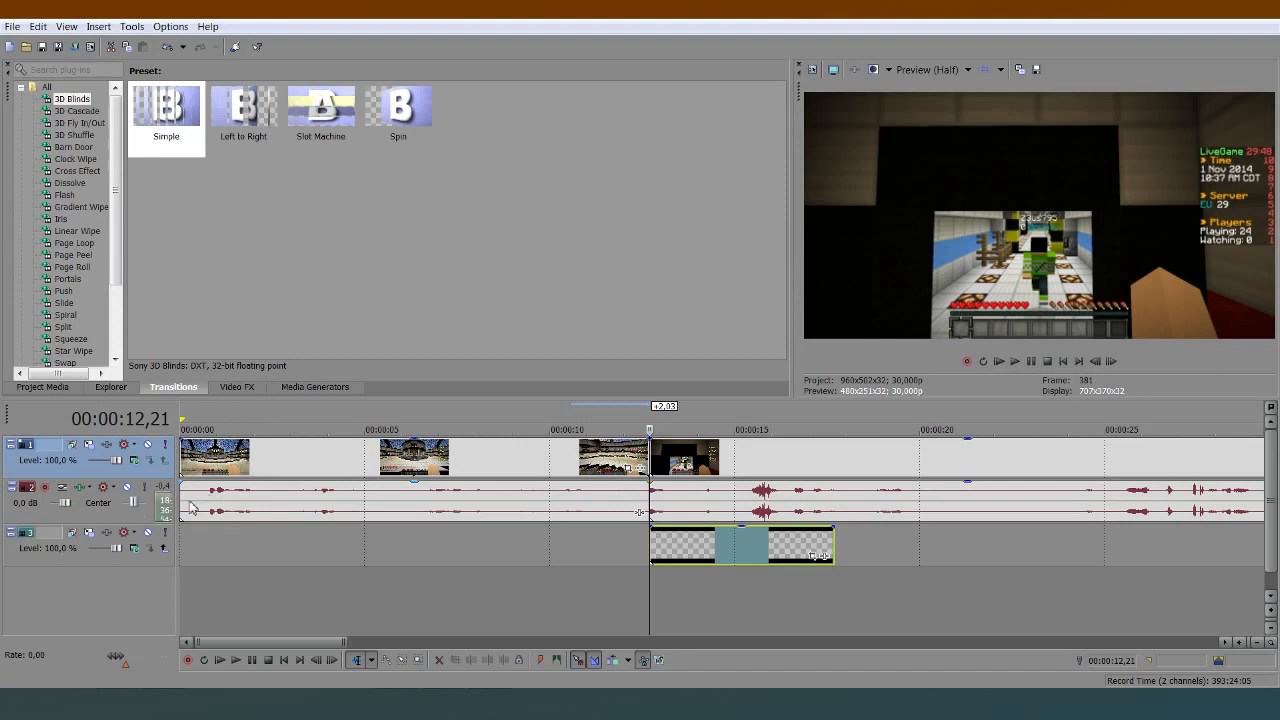
right_click(85, 483)
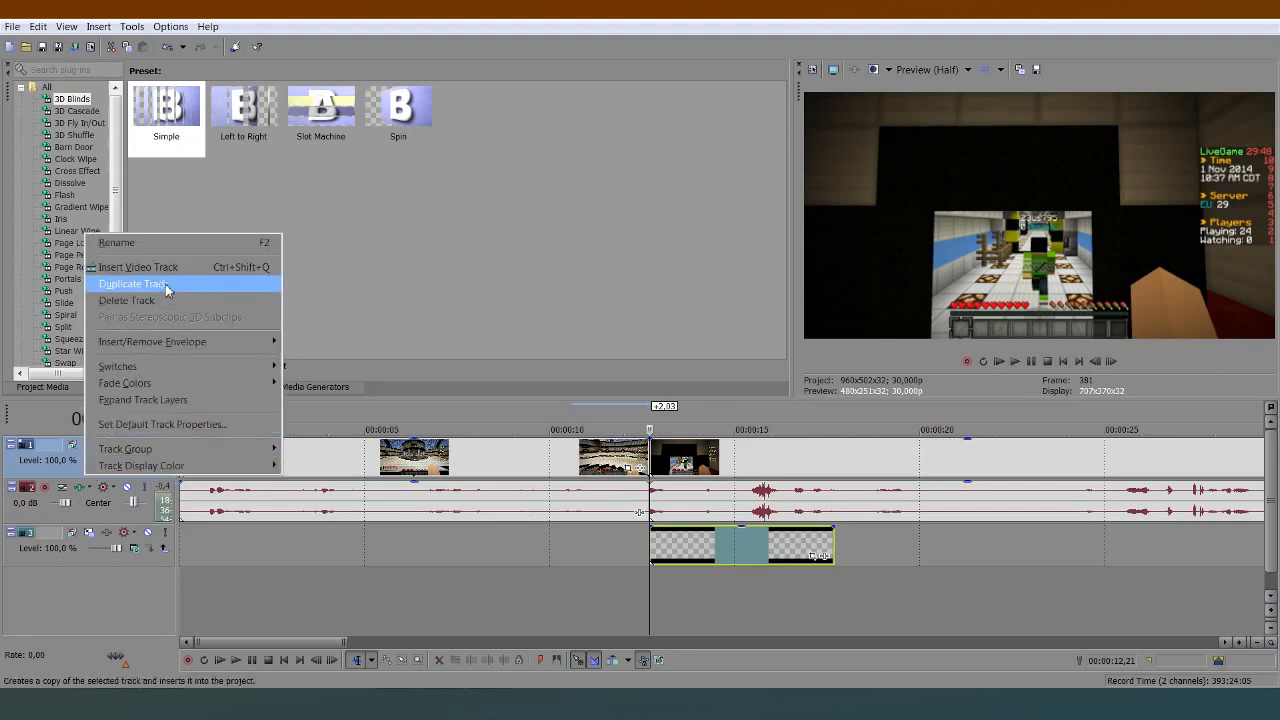
left_click(140, 267)
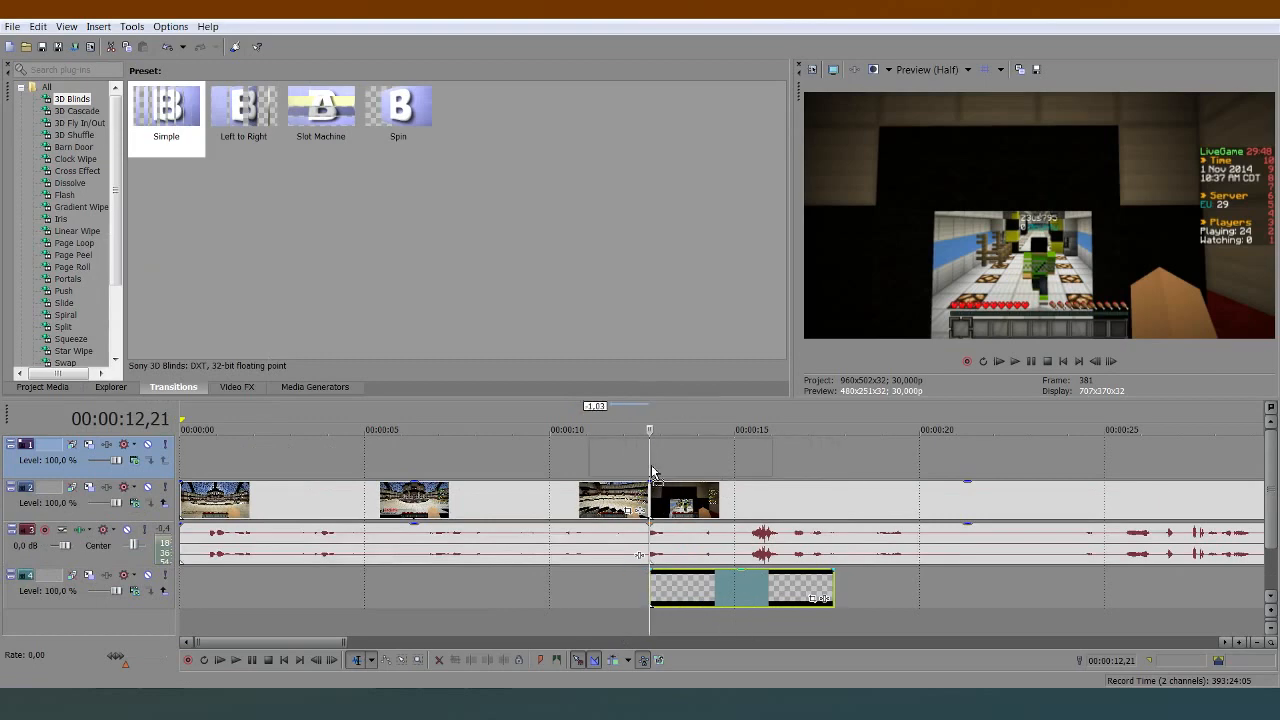
- Move the letterbox image onto the empty top video track so that it starts shortly before the cut between the two gameplay parts
left_click_drag(705, 590, 690, 465)
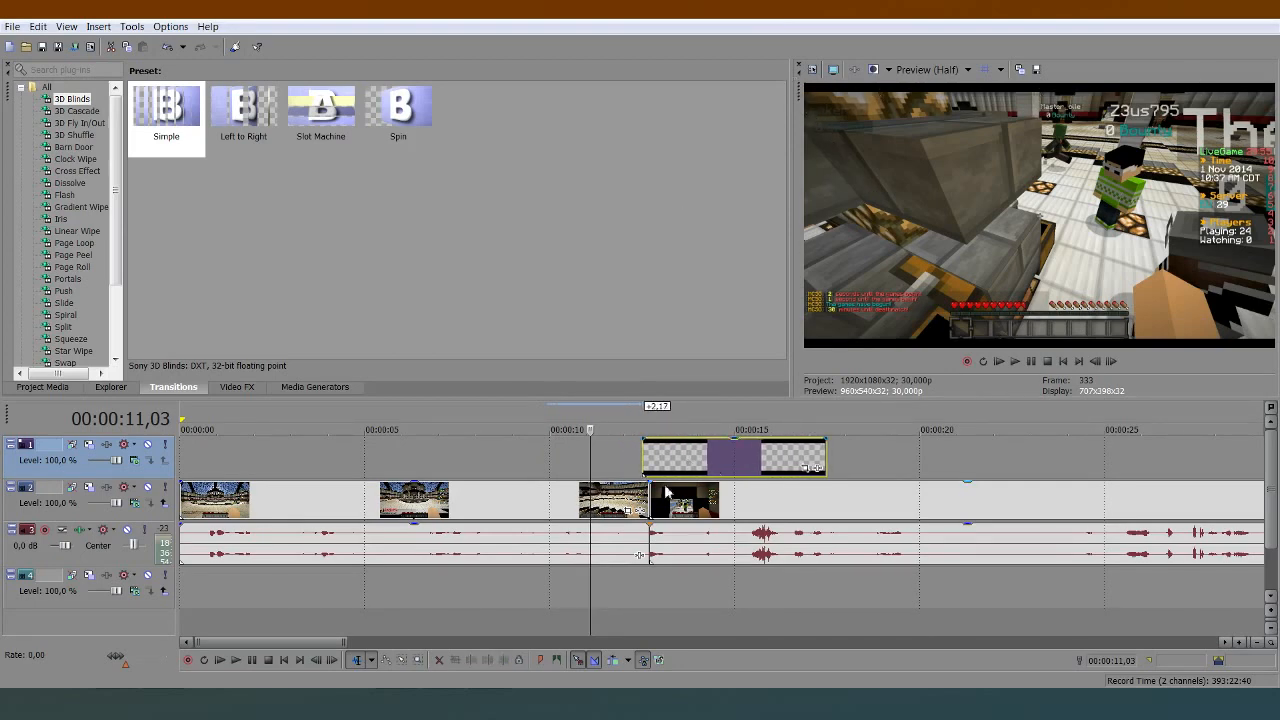
mouse_move(683, 471)
left_mouse_down()
mouse_move(655, 461)
mouse_move(681, 461)
left_mouse_up()
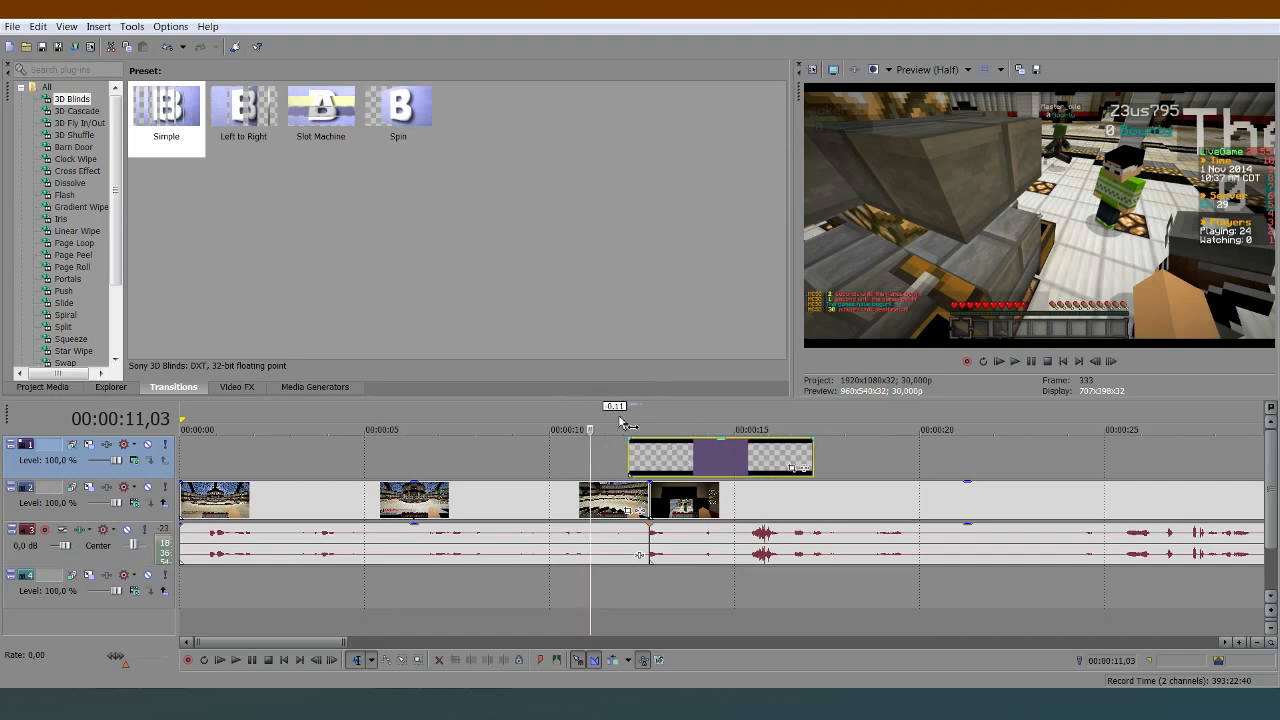
left_click(611, 412)
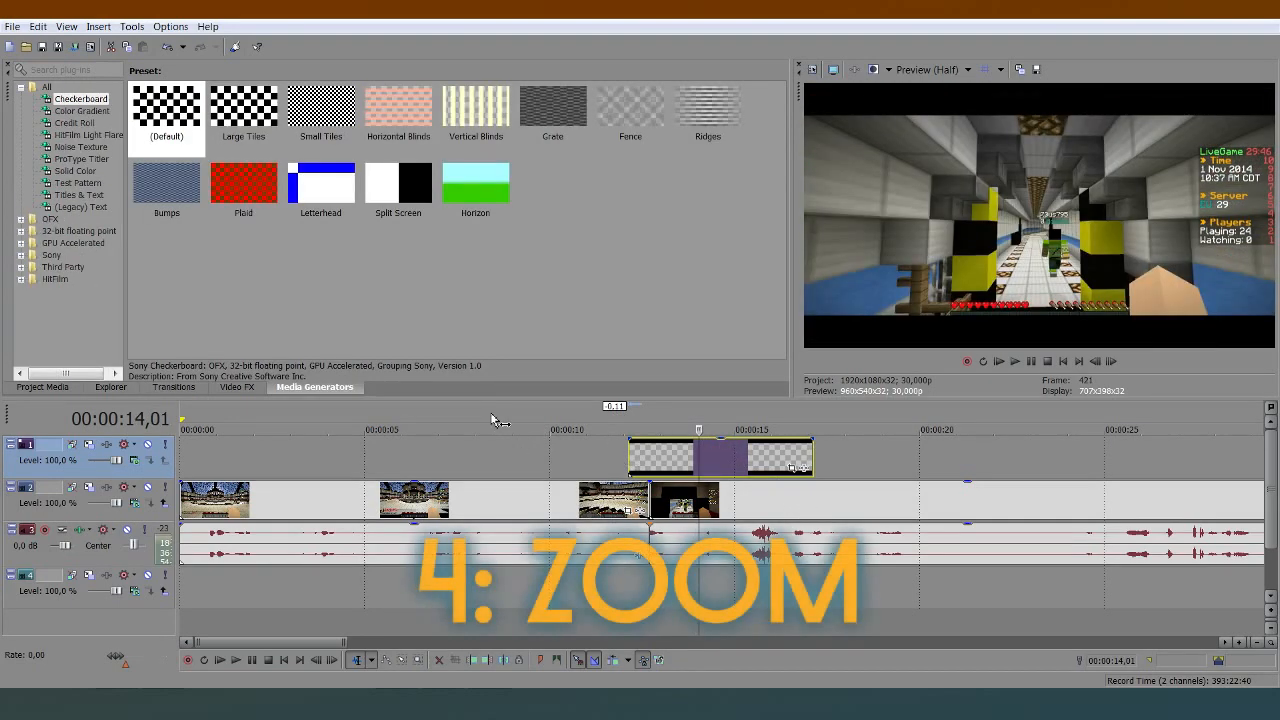
- Split the first gameplay part at 00:00:06,14 and at 00:00:07,26 to isolate a short section
left_click(490, 427)
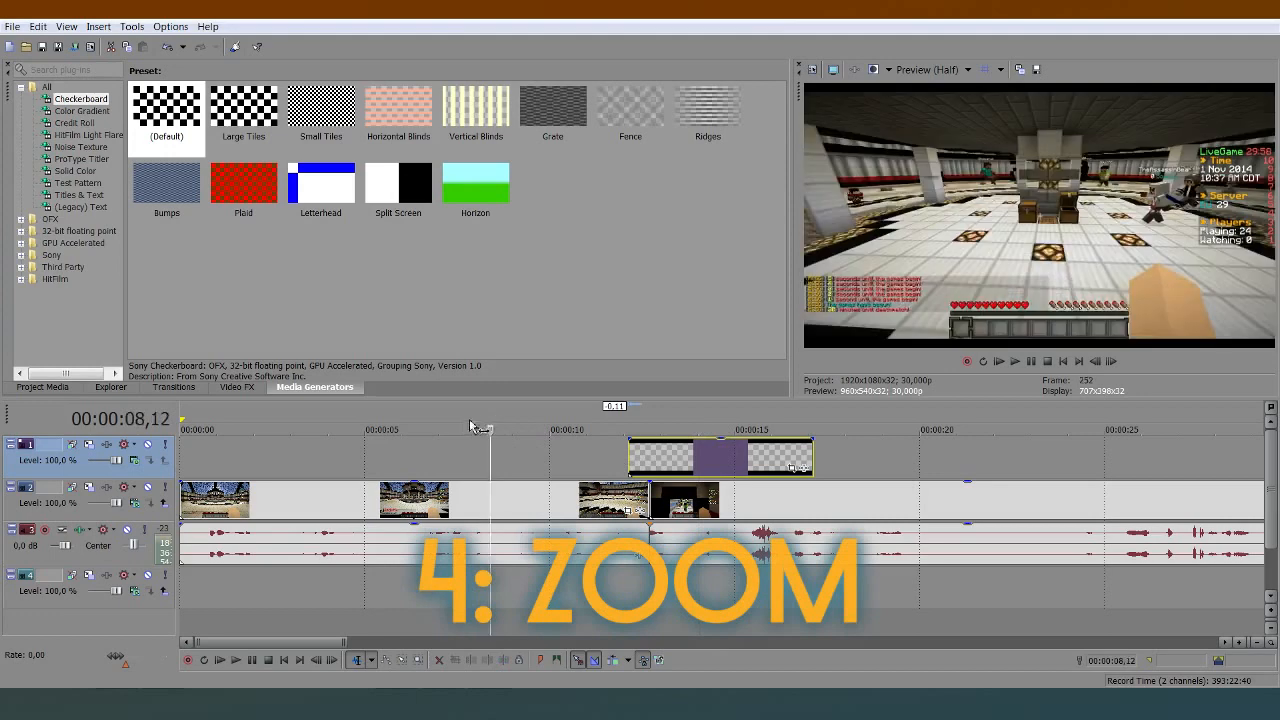
left_click(417, 424)
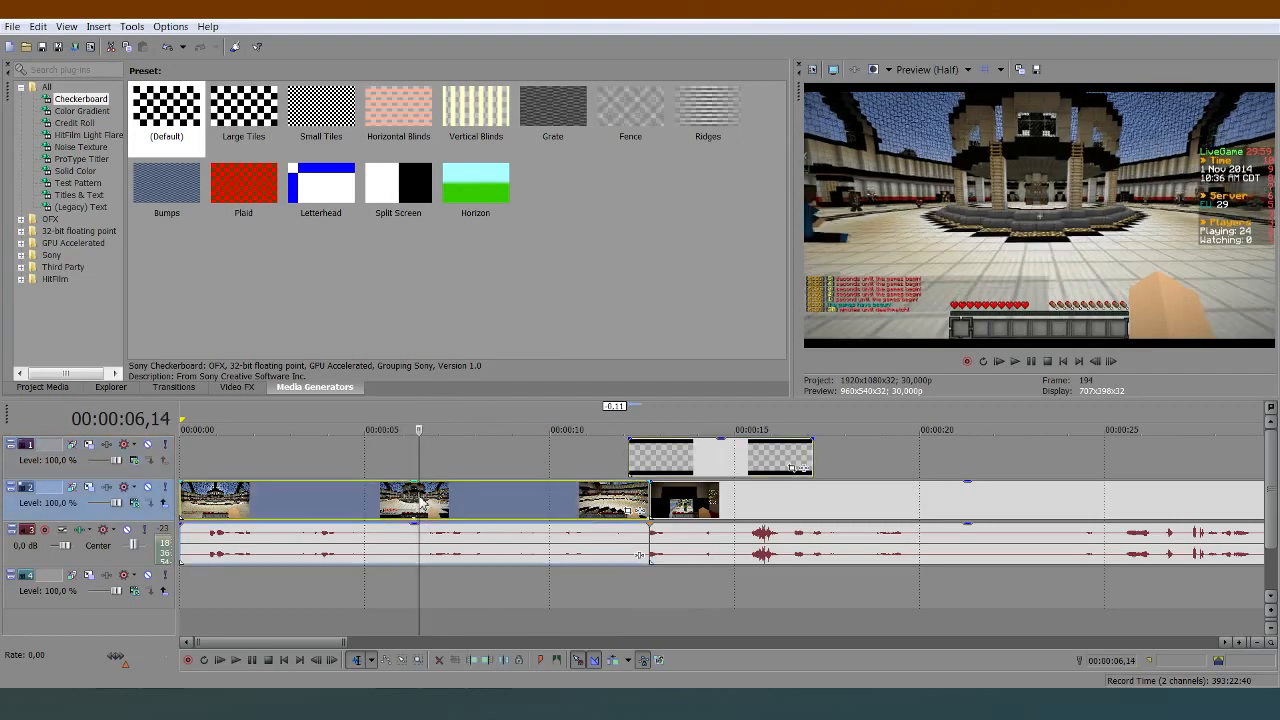
left_click(462, 505)
key("s")
key("Up")
key("Up")
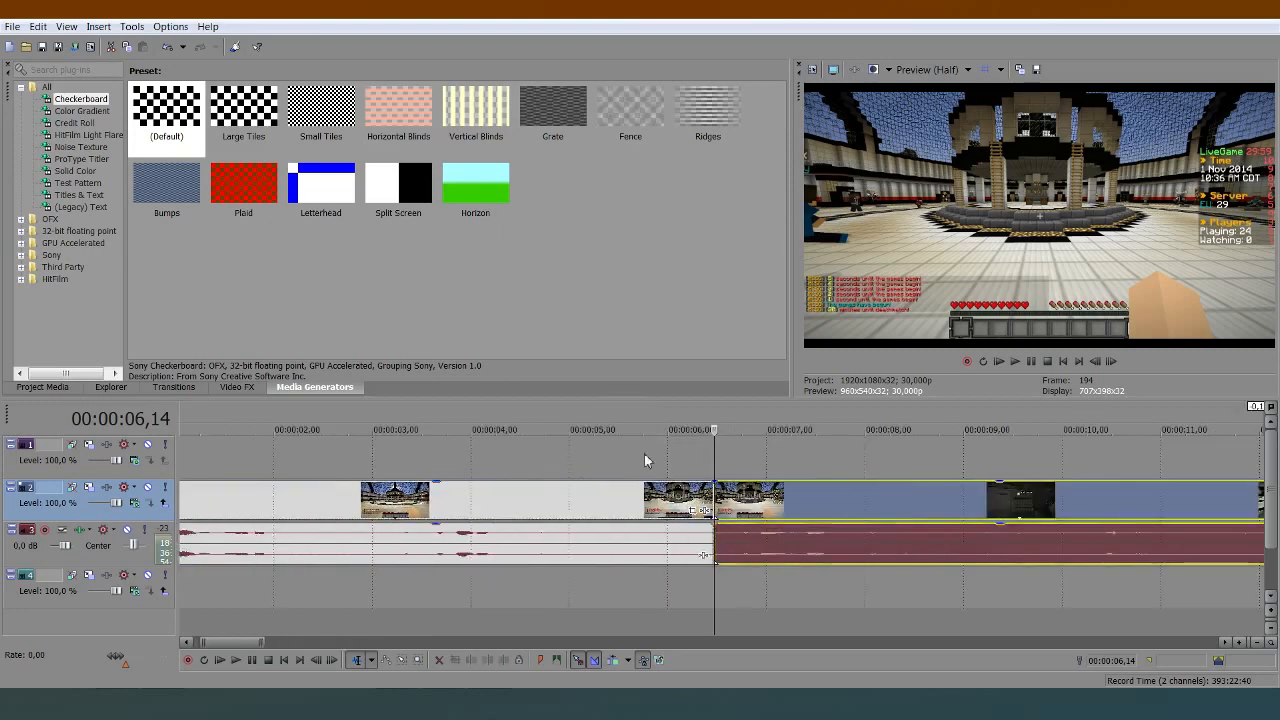
mouse_move(231, 641)
left_mouse_down()
mouse_move(274, 641)
mouse_move(243, 641)
left_mouse_up()
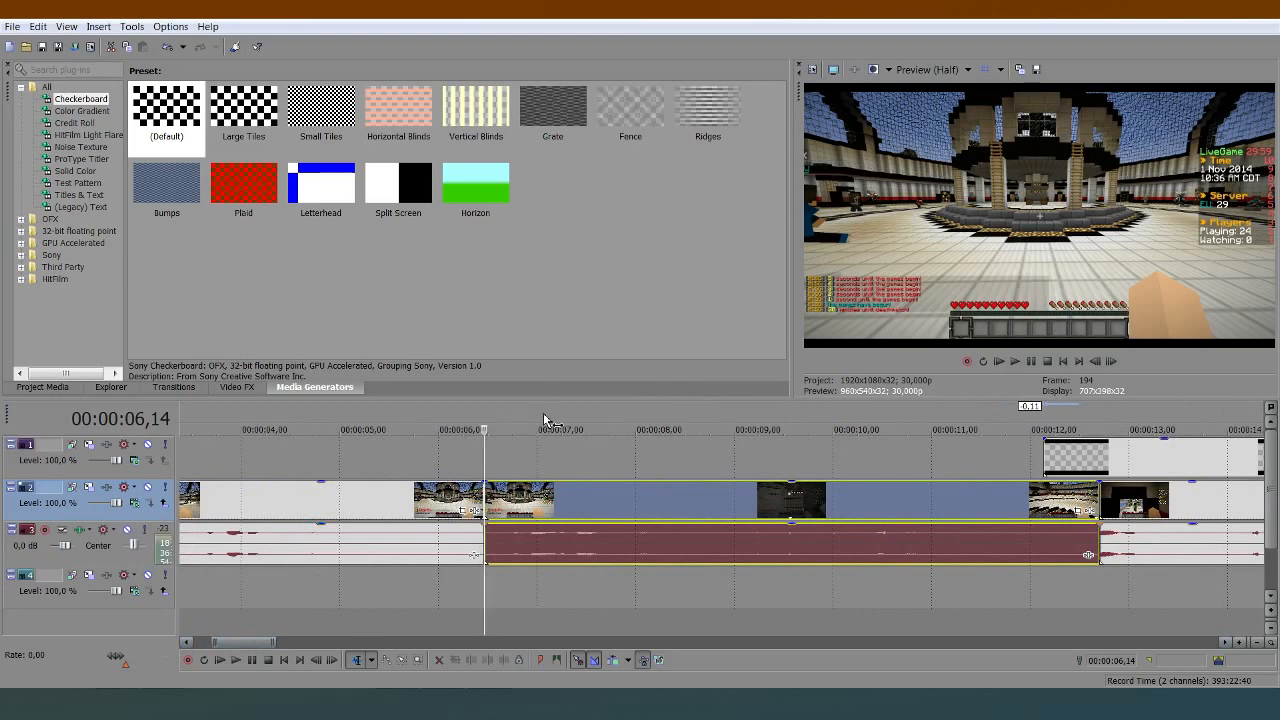
left_click(622, 420)
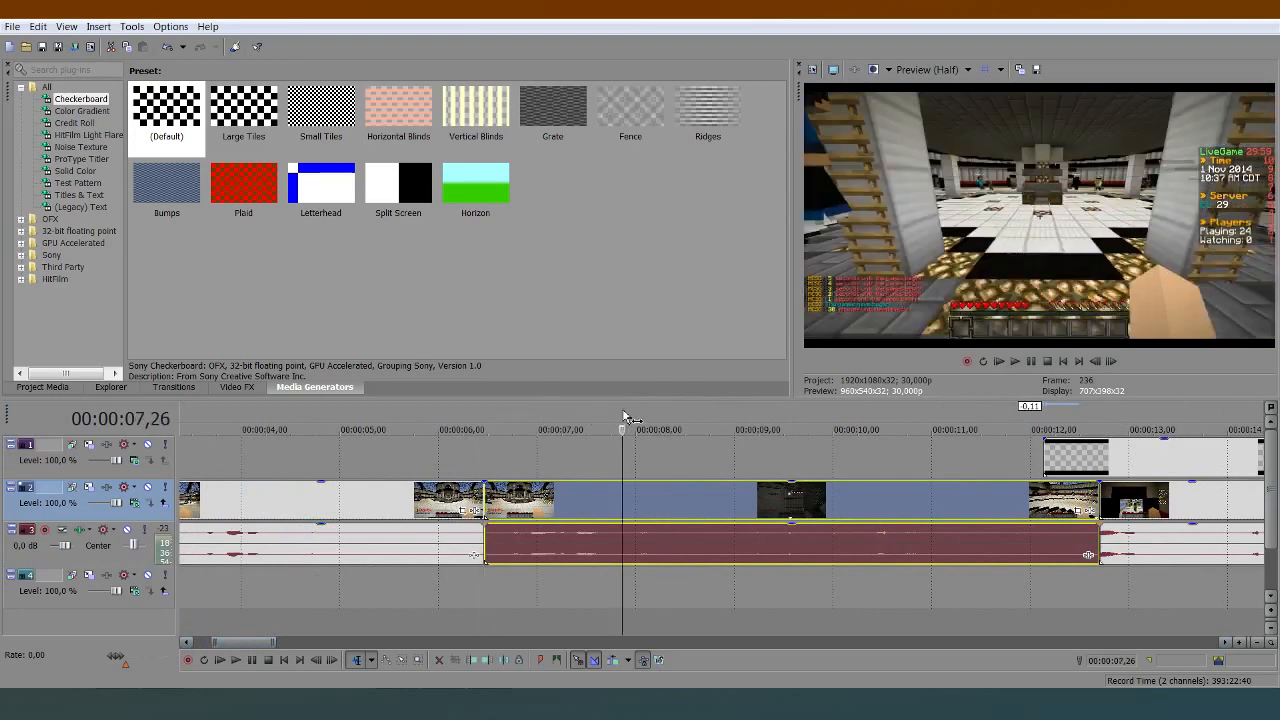
key("s")
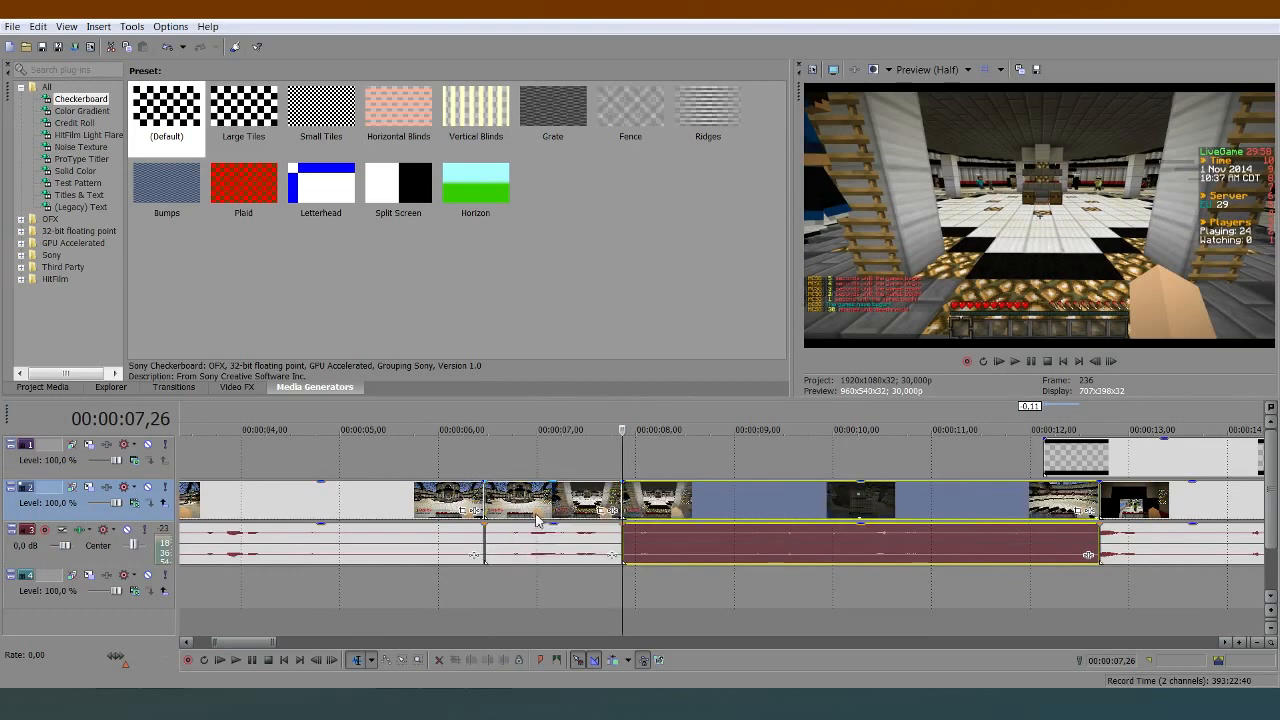
- Zoom the isolated section in on the chat text with Pan/Crop, using a crop area 360 wide and 188,3 high centred at 180; 407,9
left_click(604, 511)
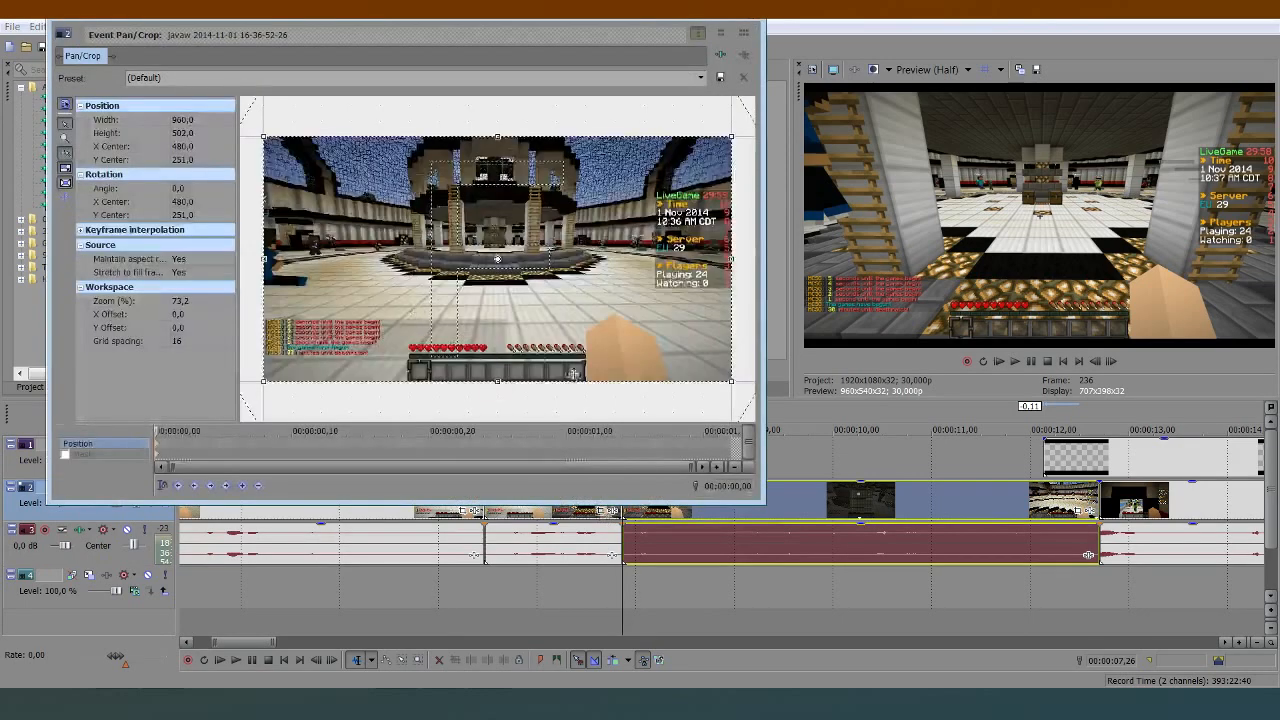
left_click_drag(731, 381, 590, 306)
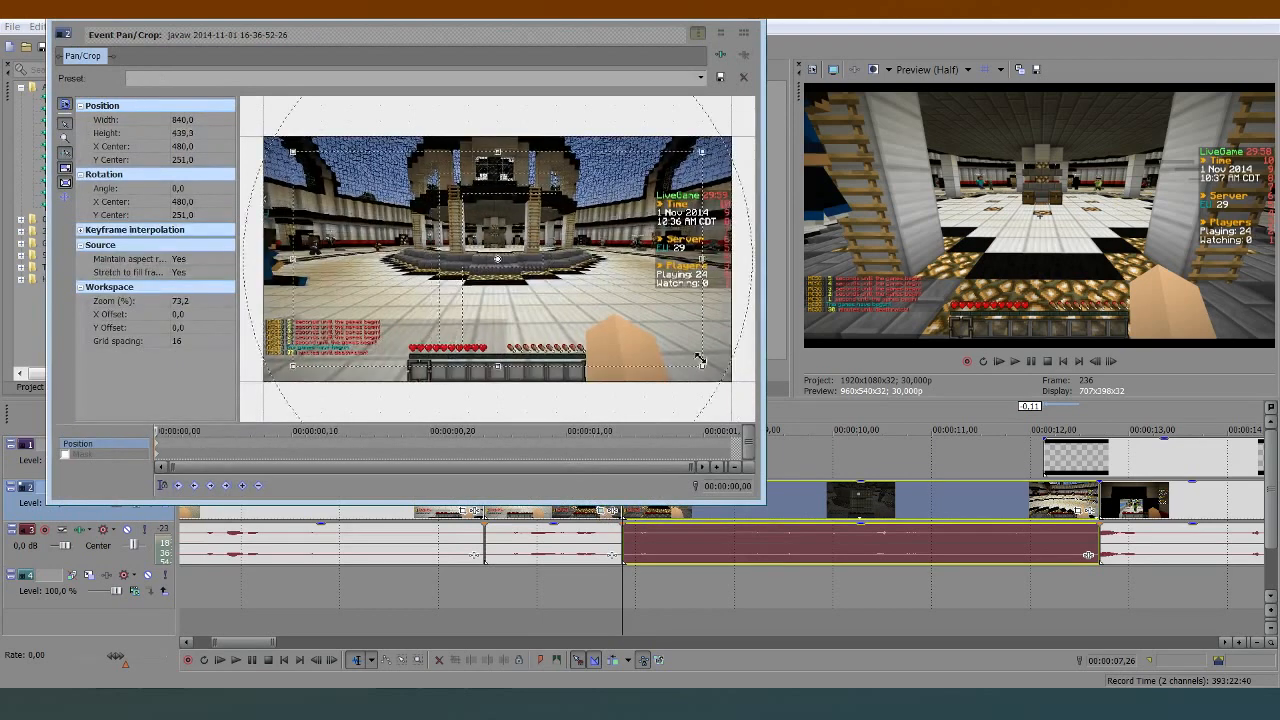
left_click_drag(537, 273, 390, 347)
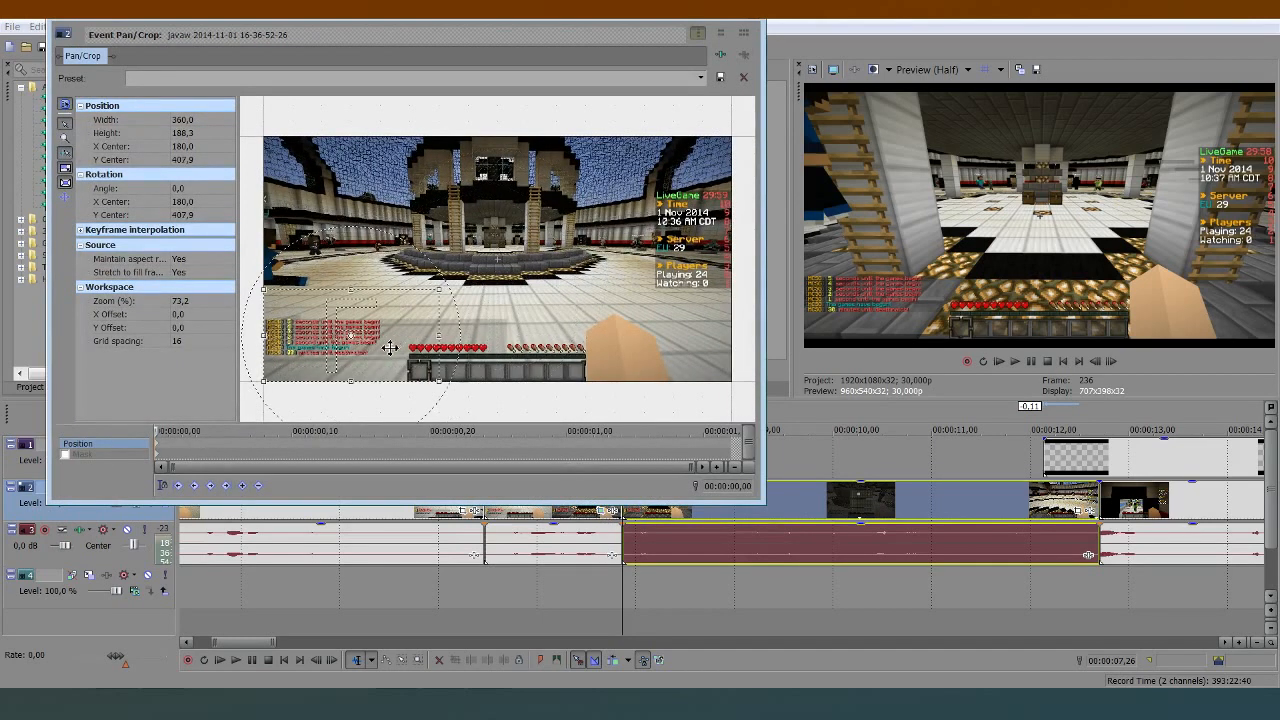
left_click(561, 556)
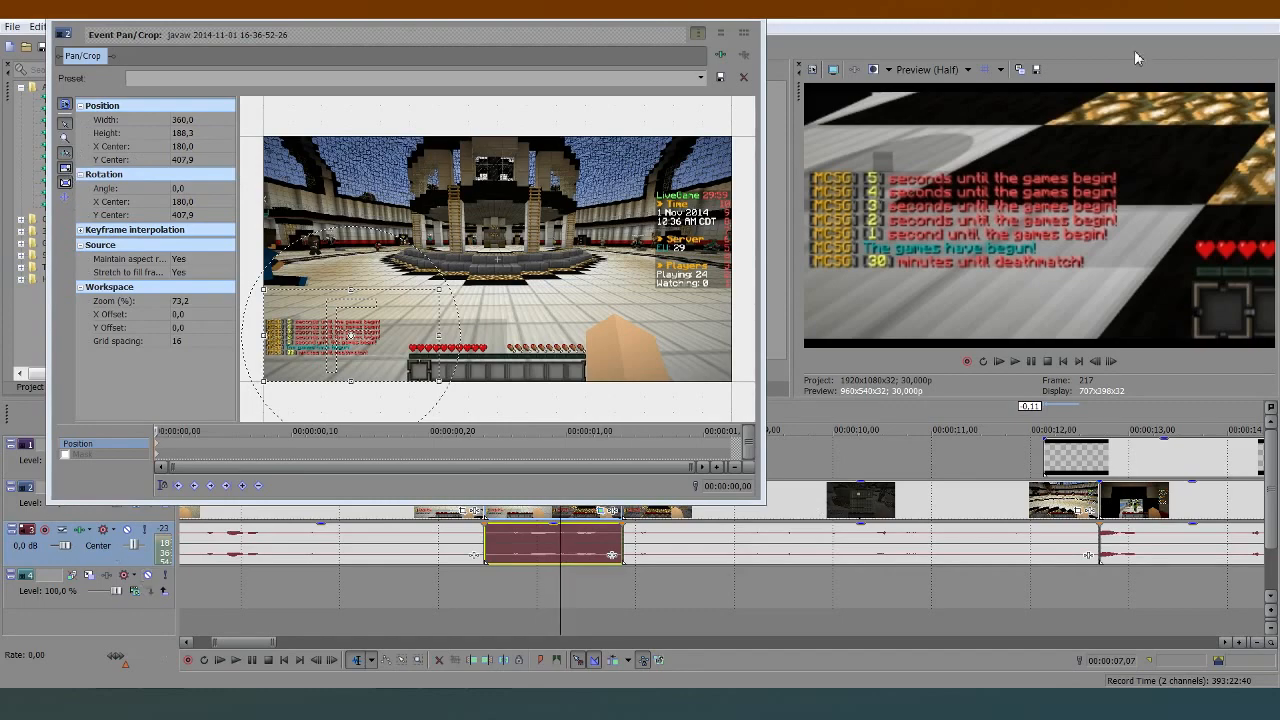
left_click(755, 22)
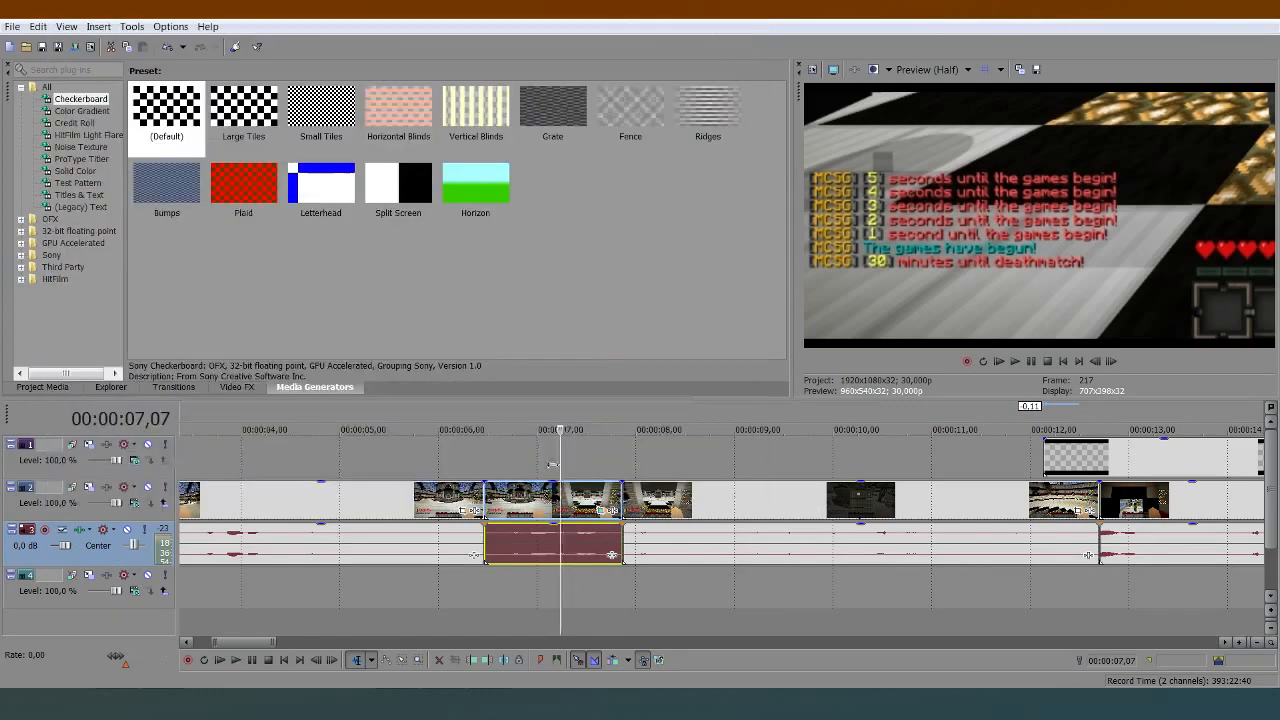
- Play the timeline from 00:00:06,06 to preview the zoom on the chat text
key("space")
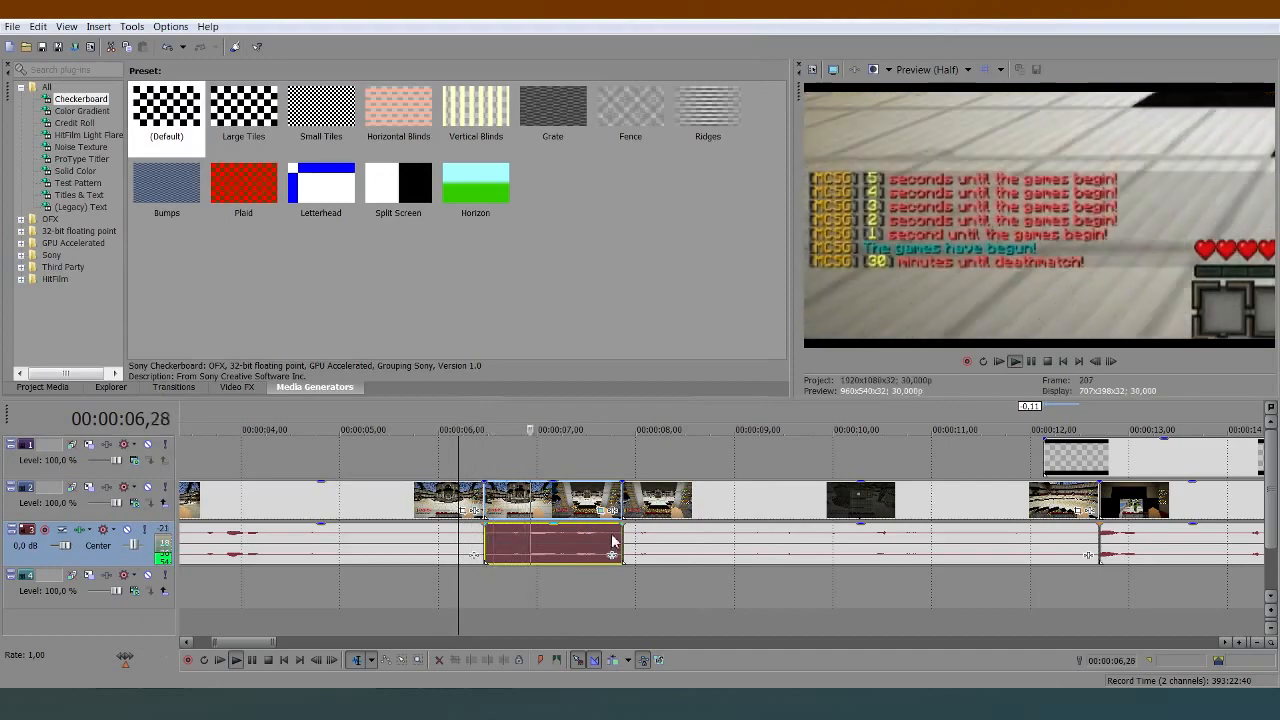
key("space")
key("space")
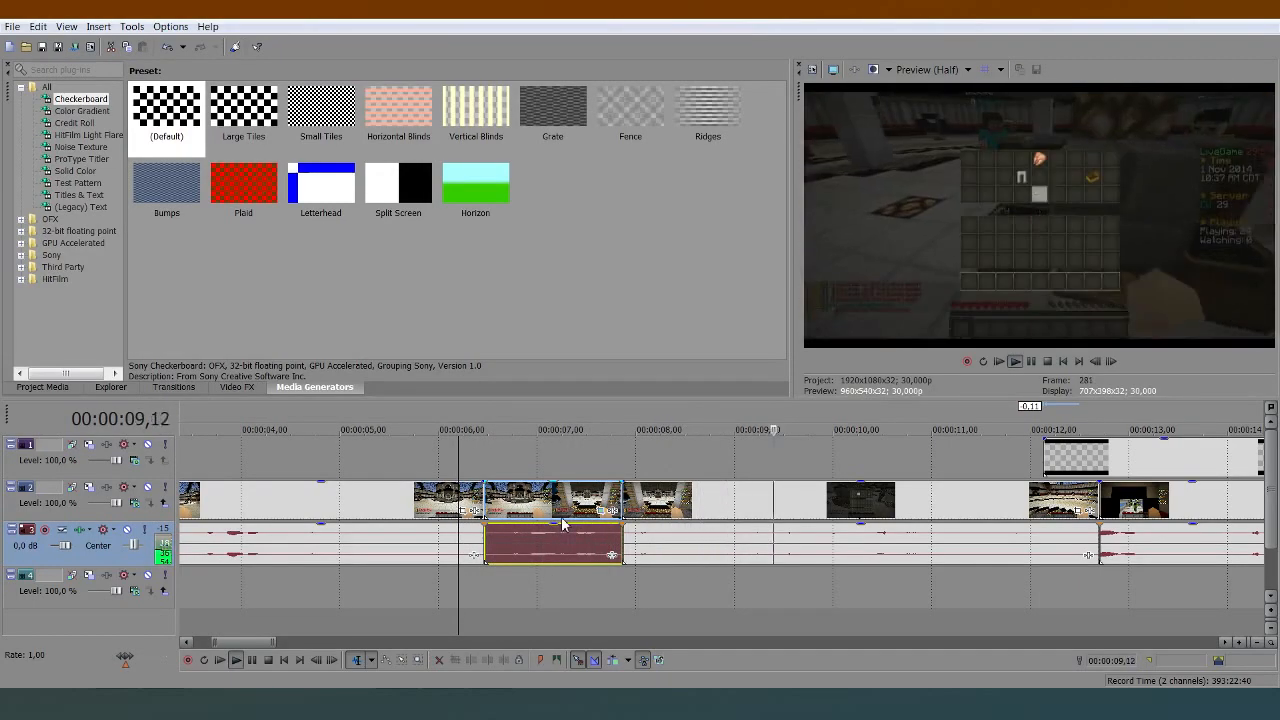
key("space")
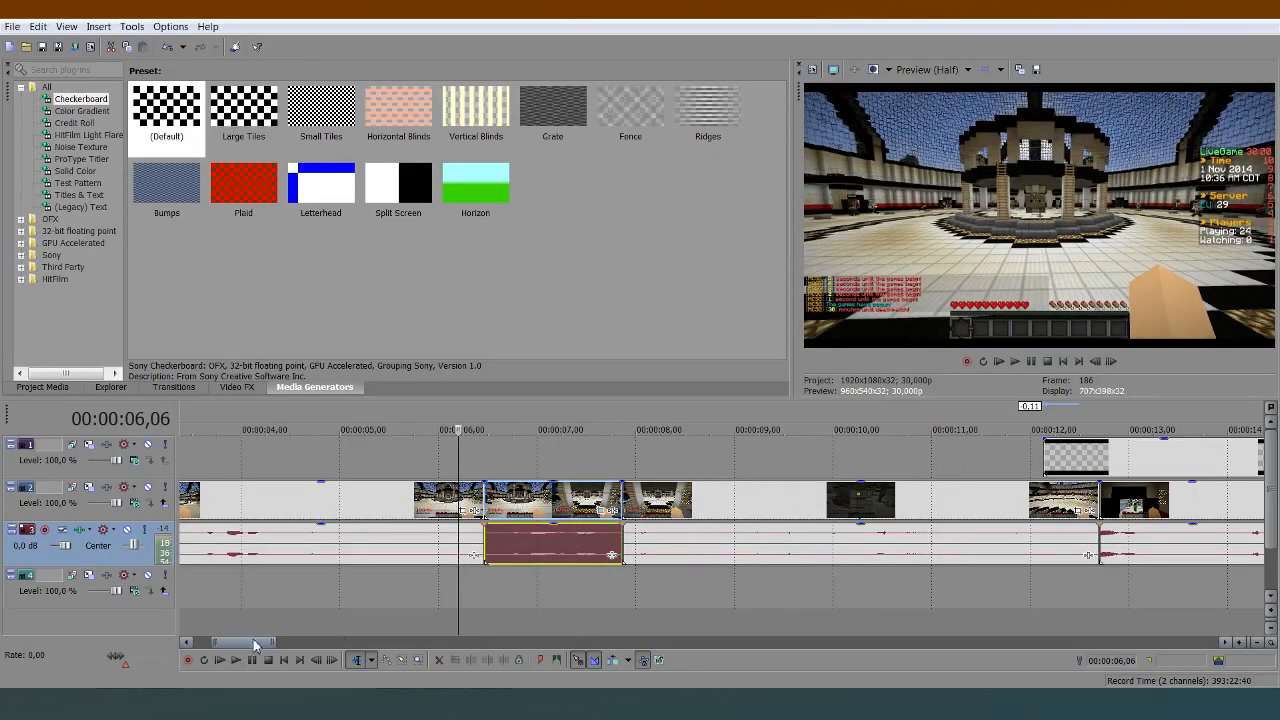
- Move the letterbox image above the zoomed section and trim its end to match that section's length
mouse_move(253, 641)
left_mouse_down()
mouse_move(276, 646)
mouse_move(245, 647)
left_mouse_up()
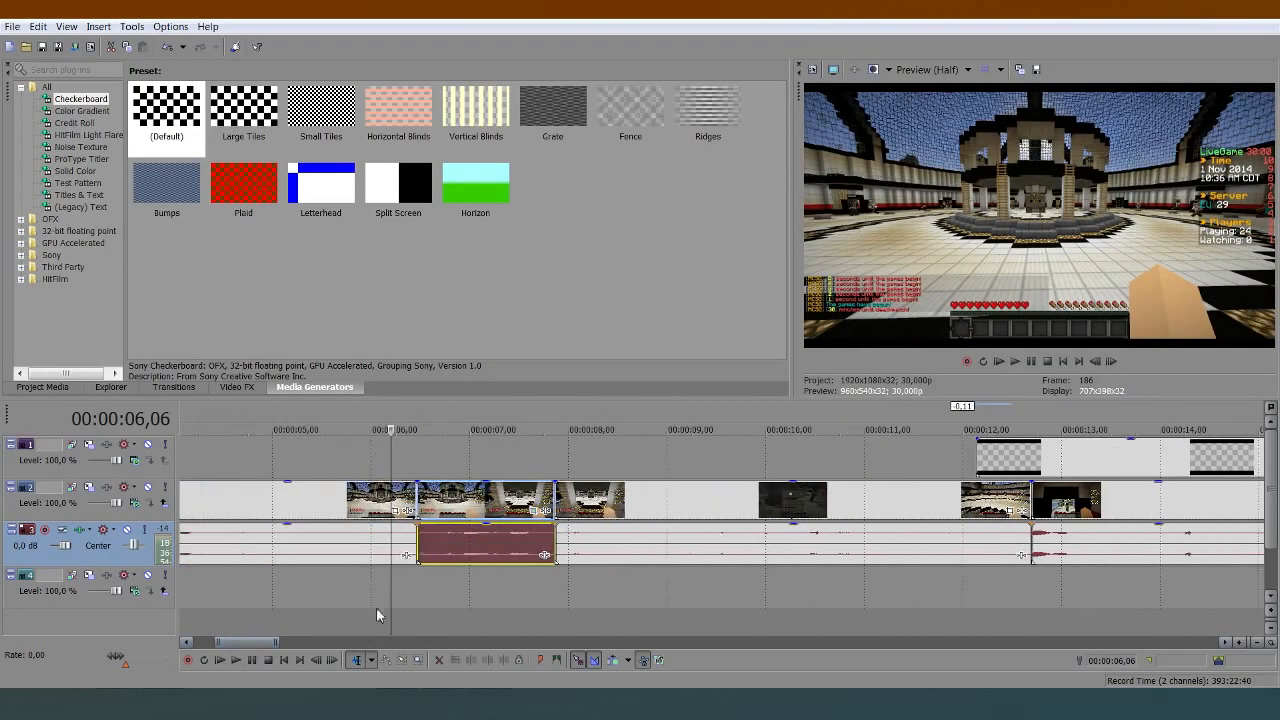
left_click_drag(1005, 462, 449, 460)
left_click_drag(906, 466, 553, 462)
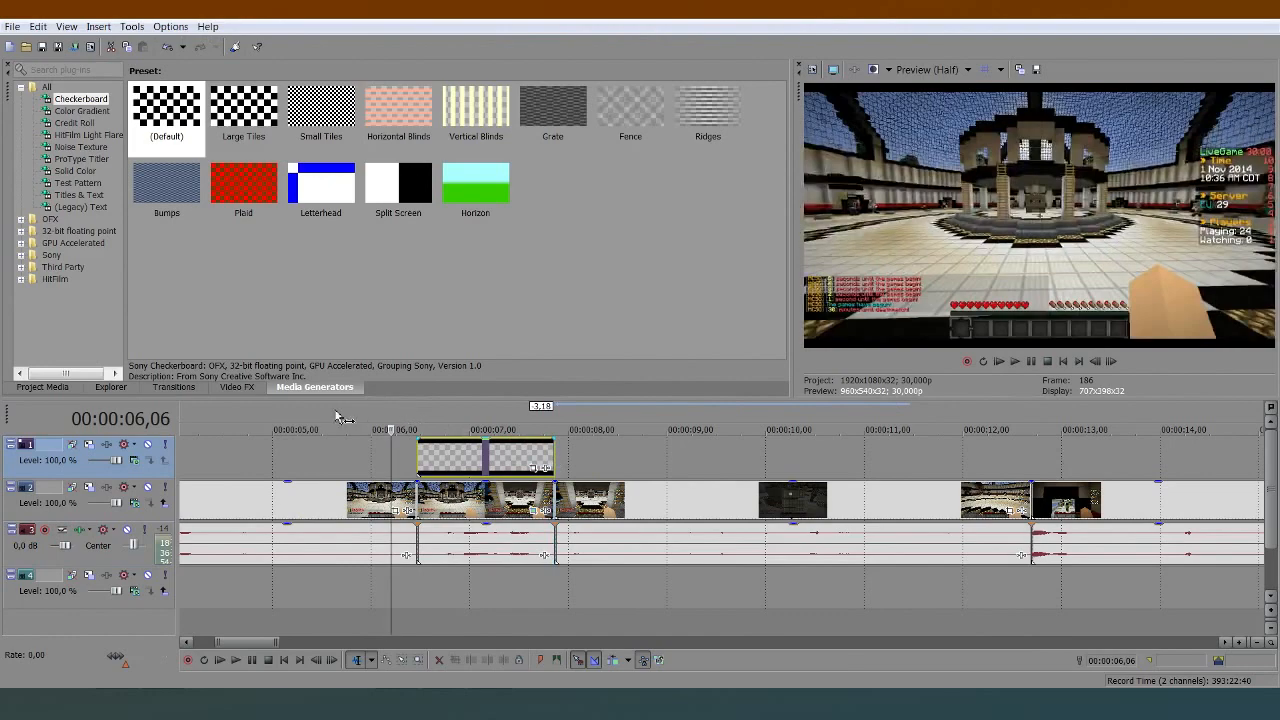
- Play the timeline from 00:00:05,11 to preview the zoomed section with the letterbox
left_click(308, 580)
key("space")
key("space")
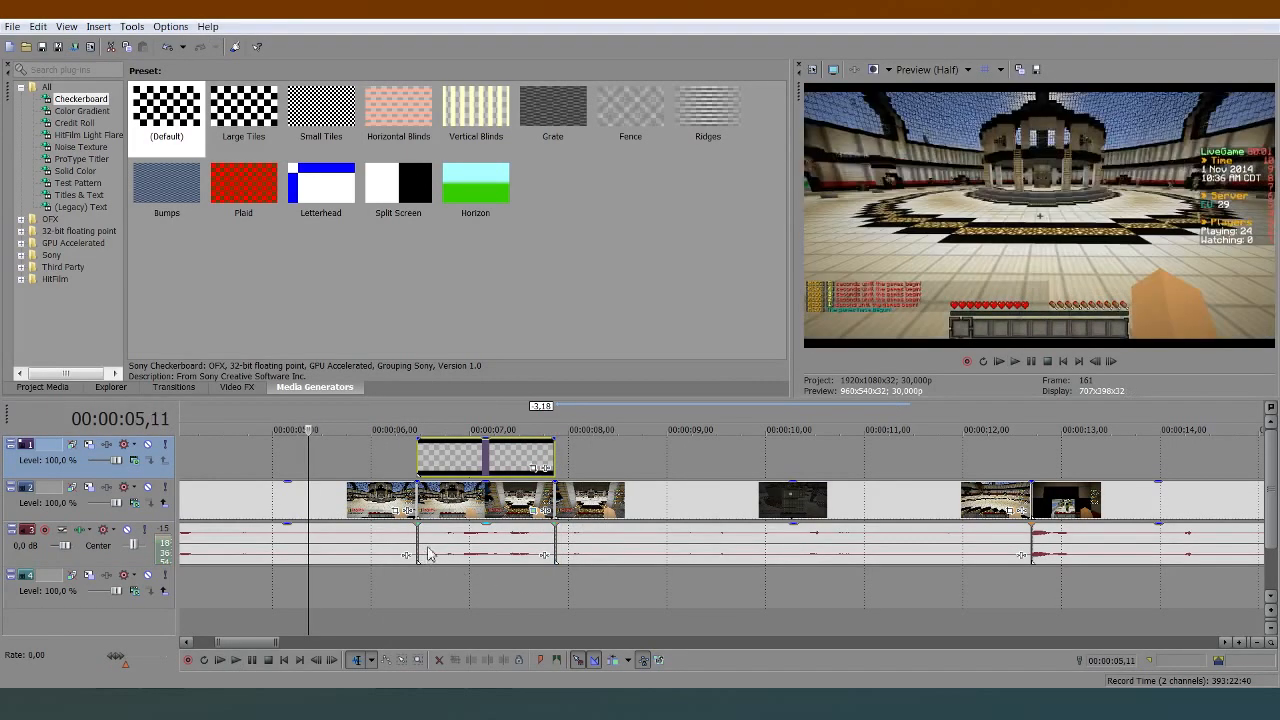
key("space")
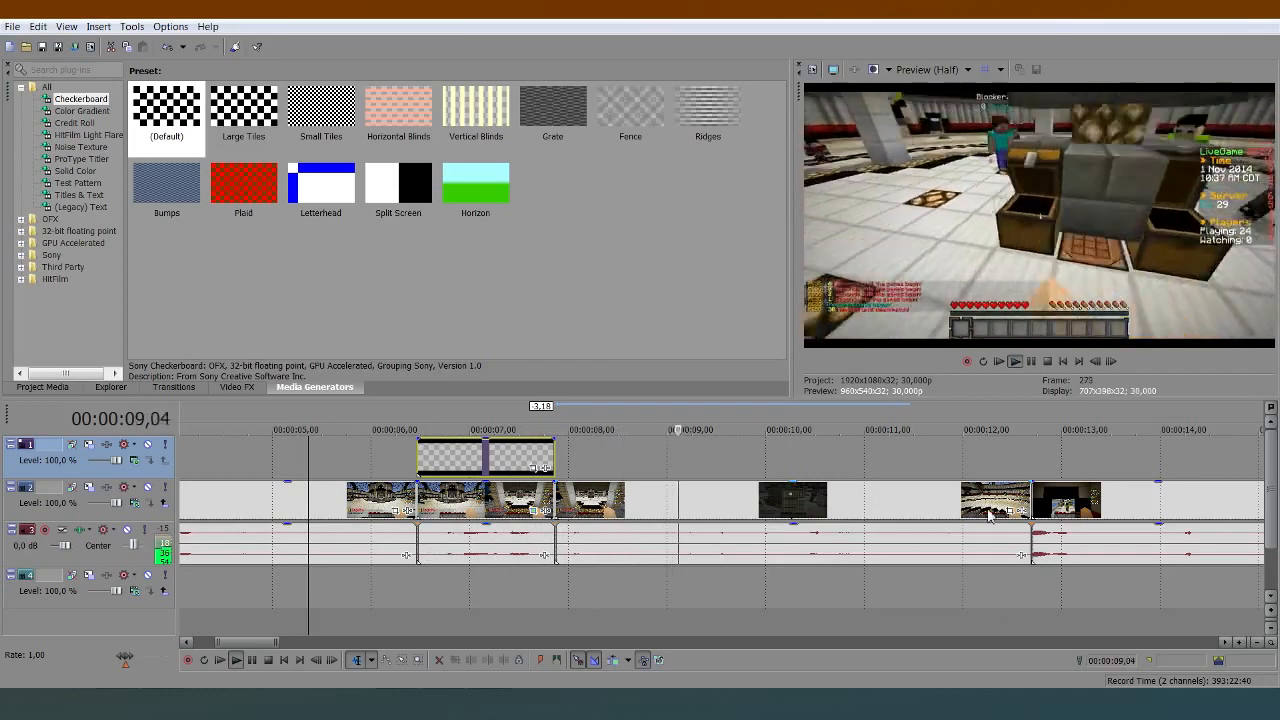
key("space")
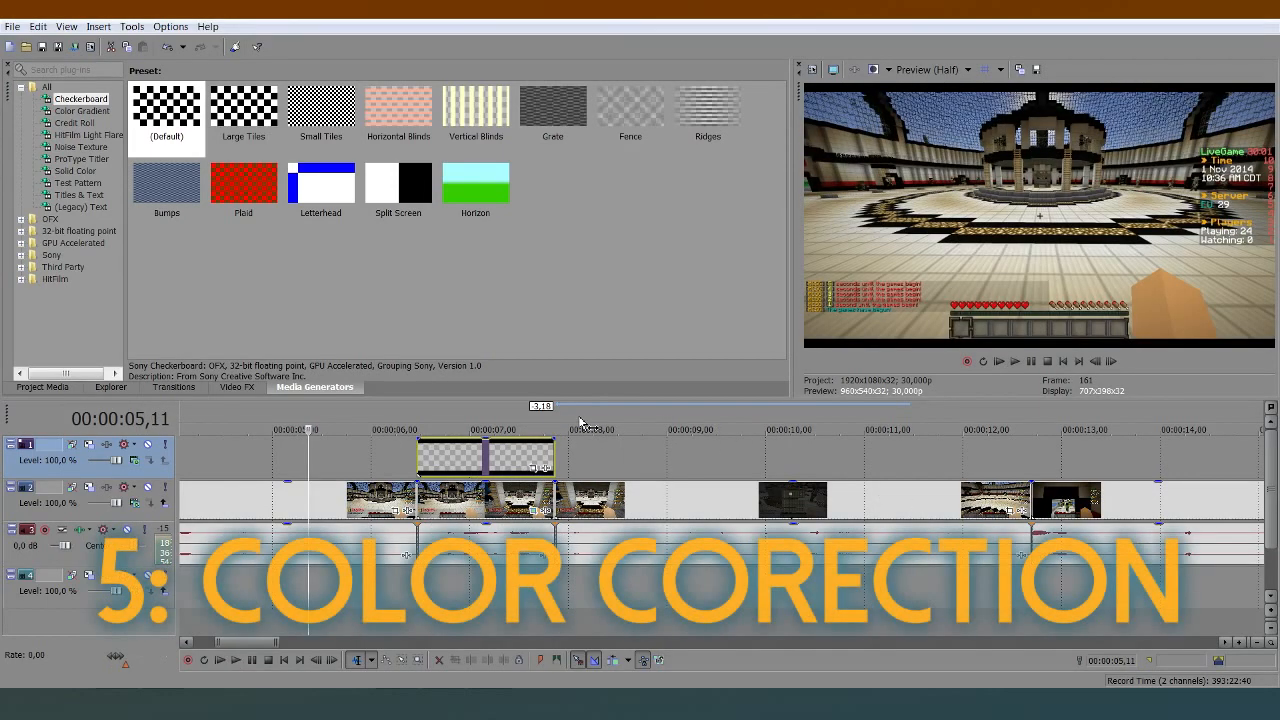
- Apply the Color Corrector video effect to the zoomed section
left_click(454, 498)
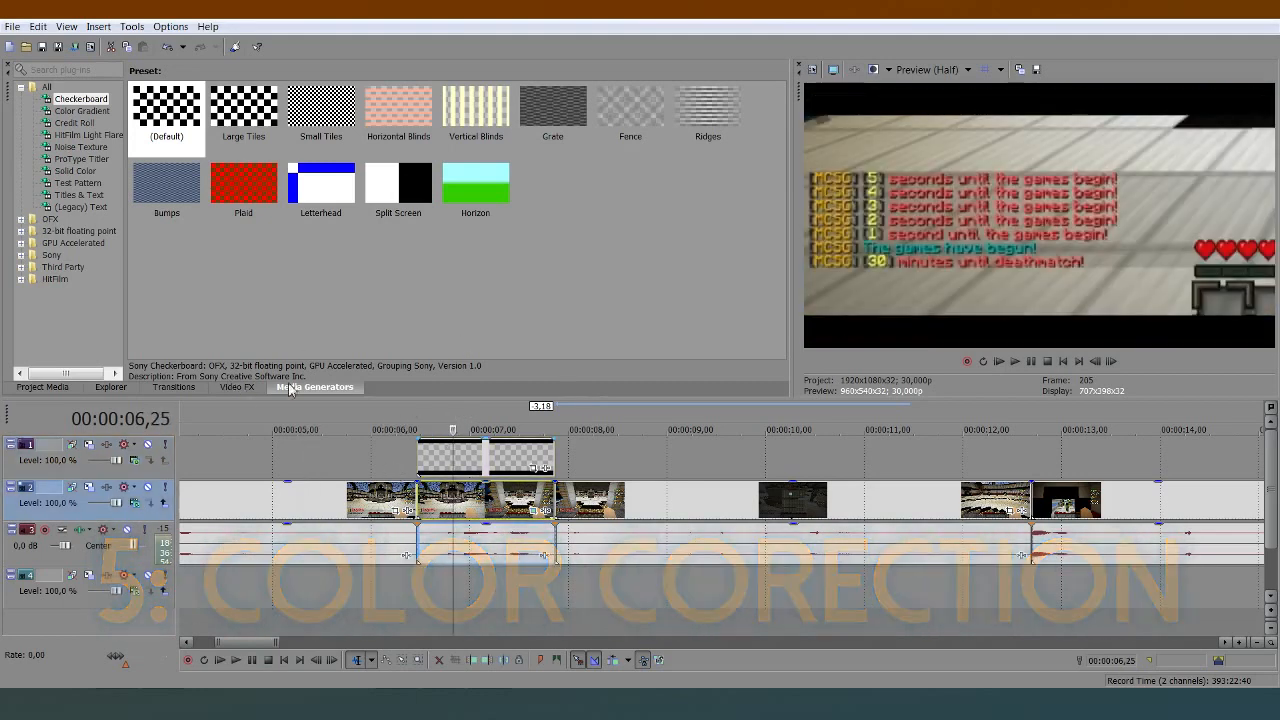
left_click(237, 388)
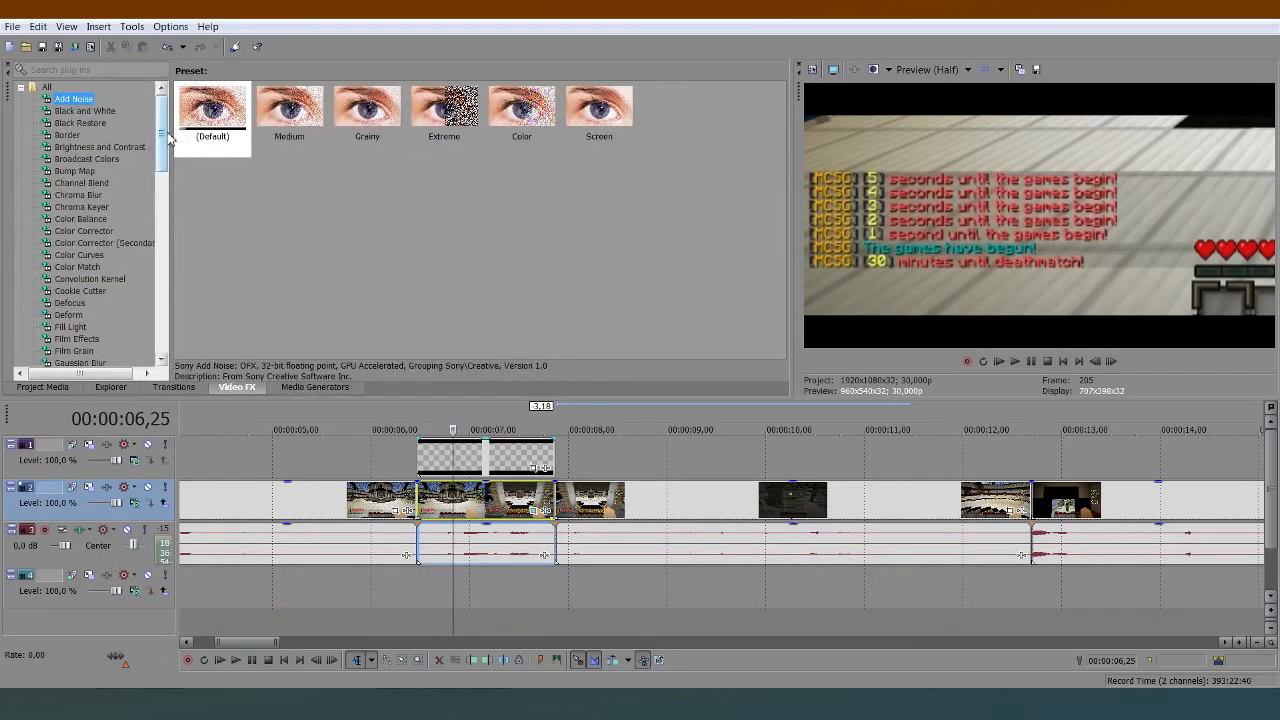
left_click_drag(163, 140, 165, 330)
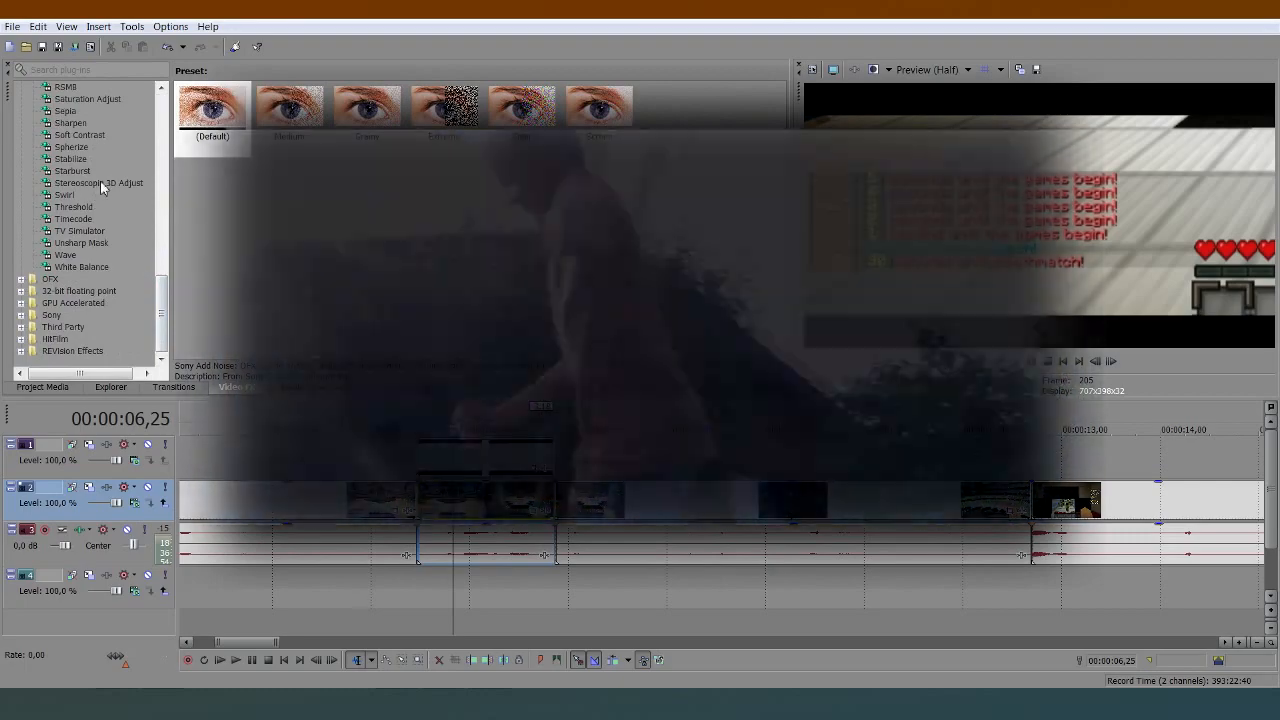
scroll(100, 180, "up", 2)
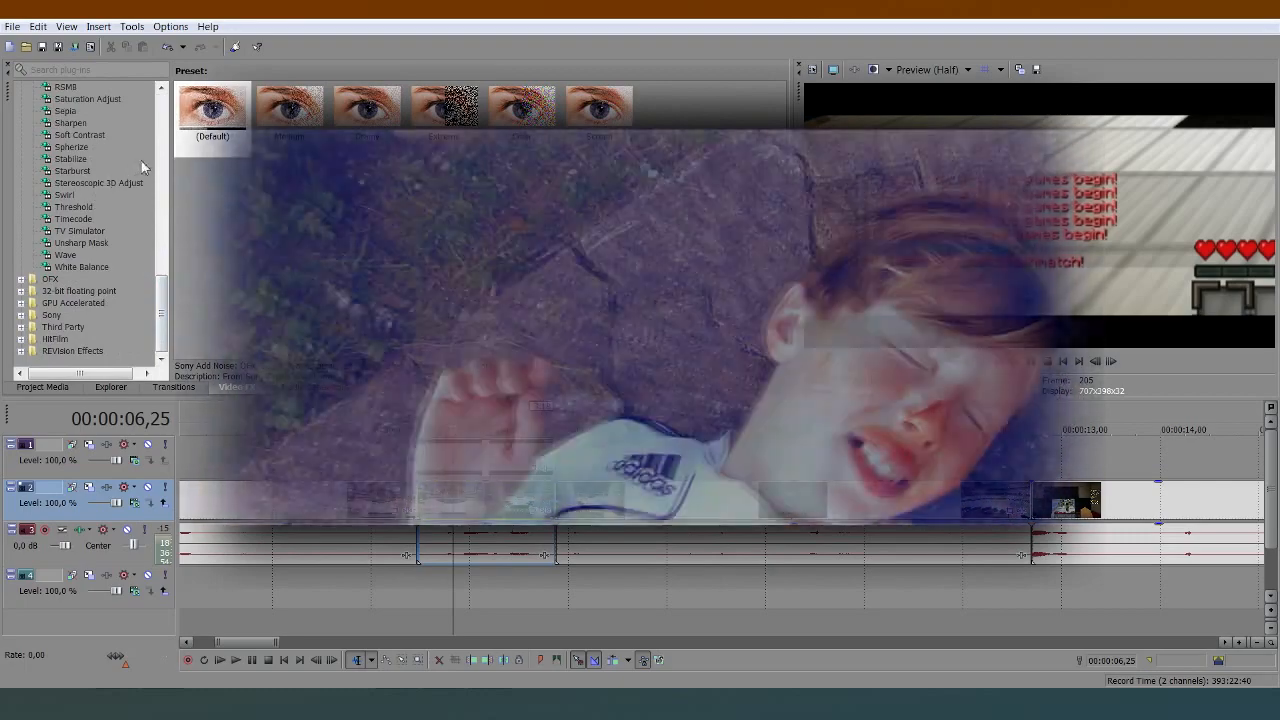
scroll(90, 180, "up", 12)
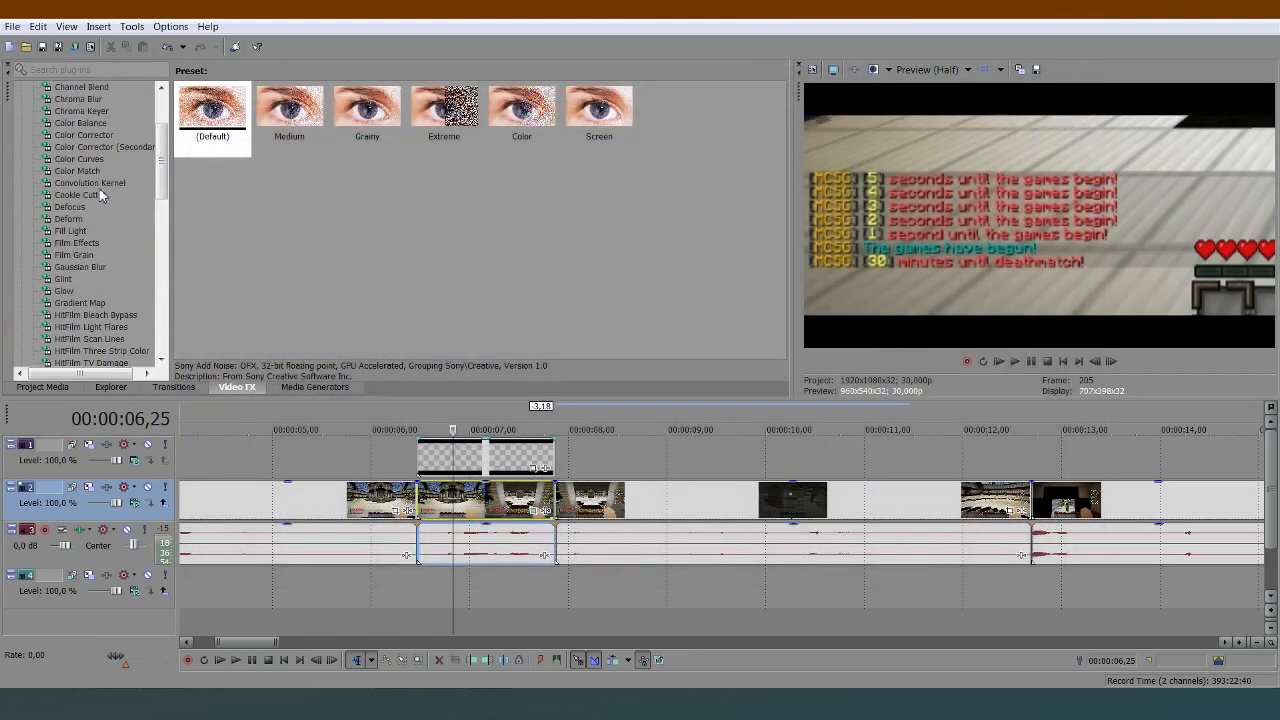
scroll(91, 225, "up", 1)
left_click_drag(86, 176, 148, 184)
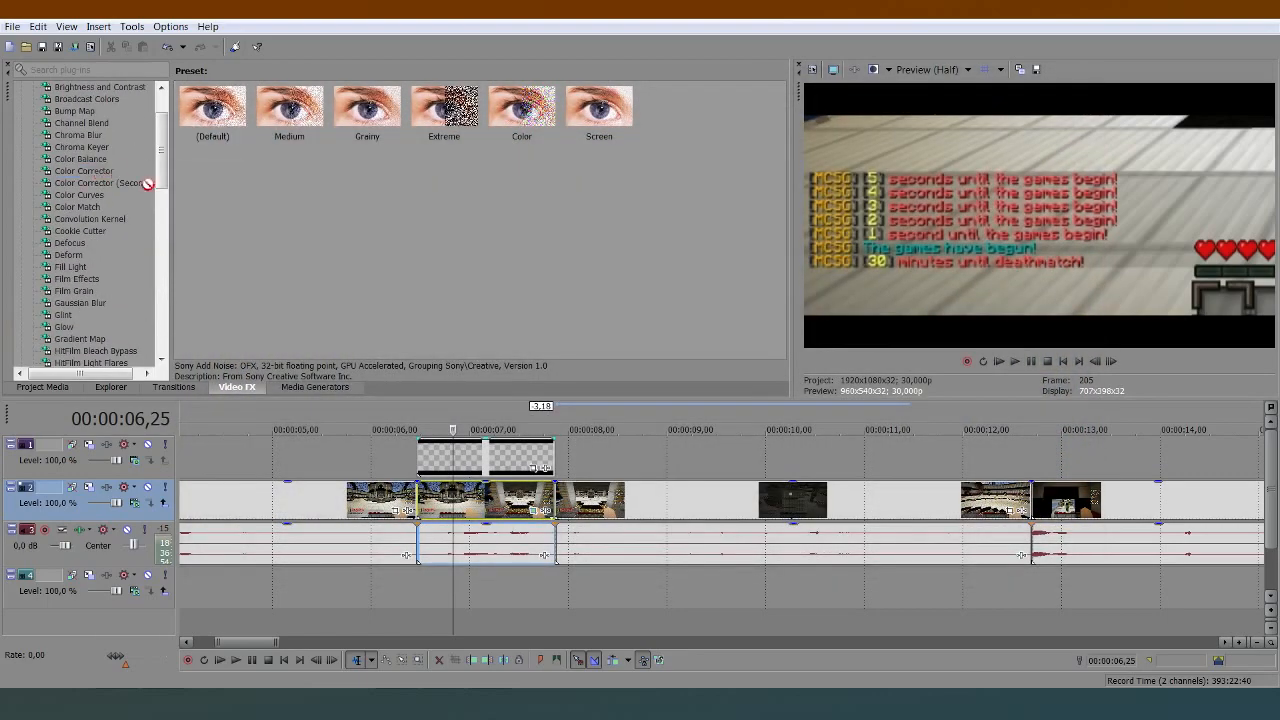
left_click_drag(329, 330, 486, 490)
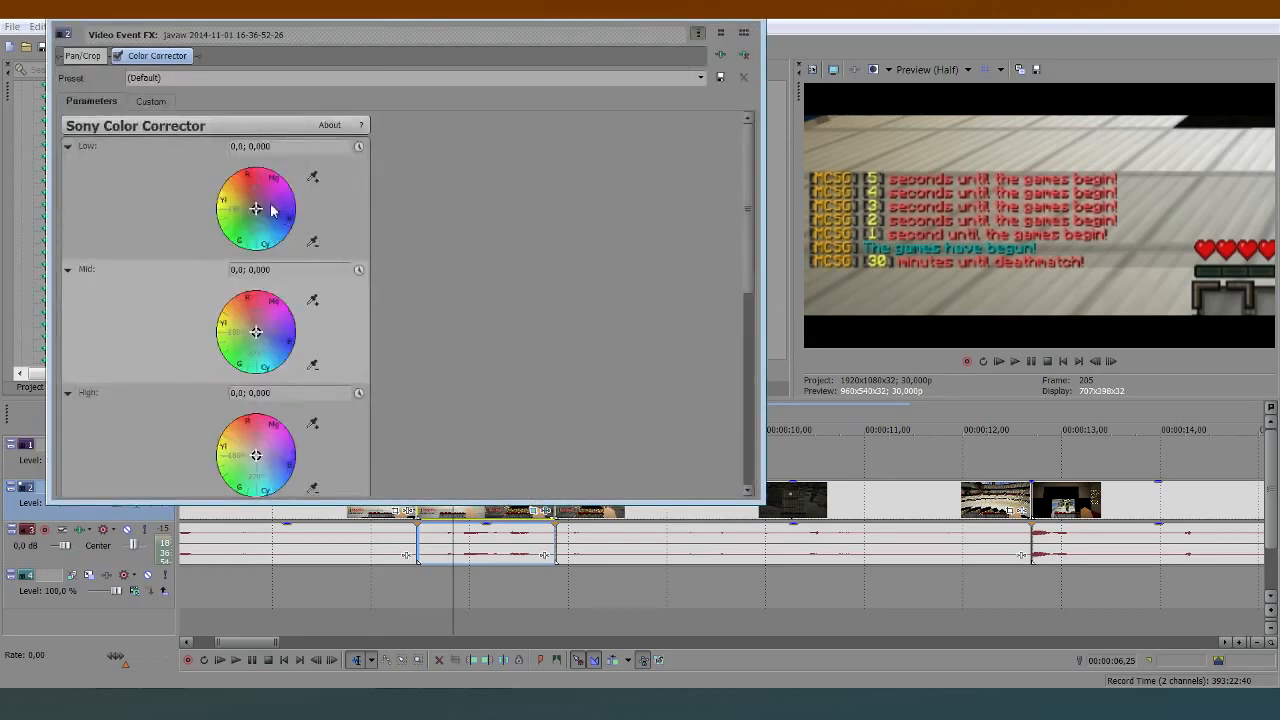
- Set the Color Corrector wheels to Low 347,51; 0,734 (blue), Mid 97,48; 0,5123 (red) and High 226,79; 0,4138 (yellow-green)
left_click(466, 581)
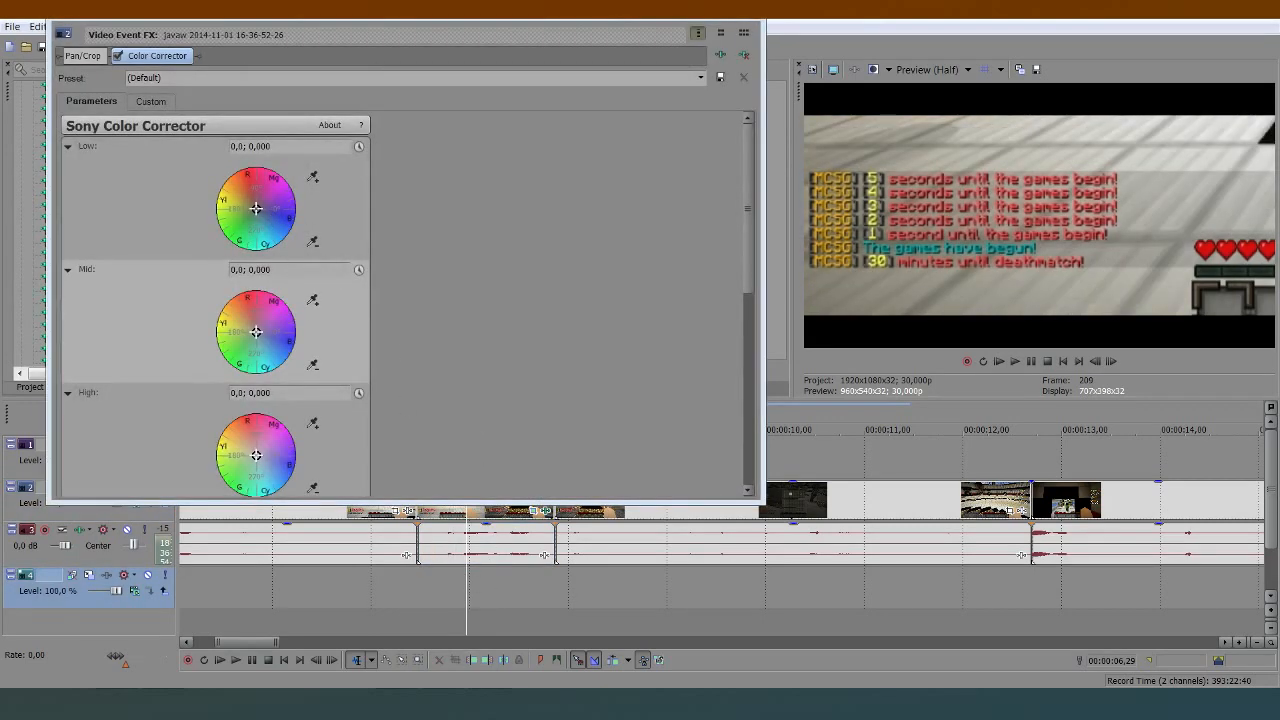
mouse_move(261, 215)
left_mouse_down()
mouse_move(274, 246)
mouse_move(284, 218)
left_mouse_up()
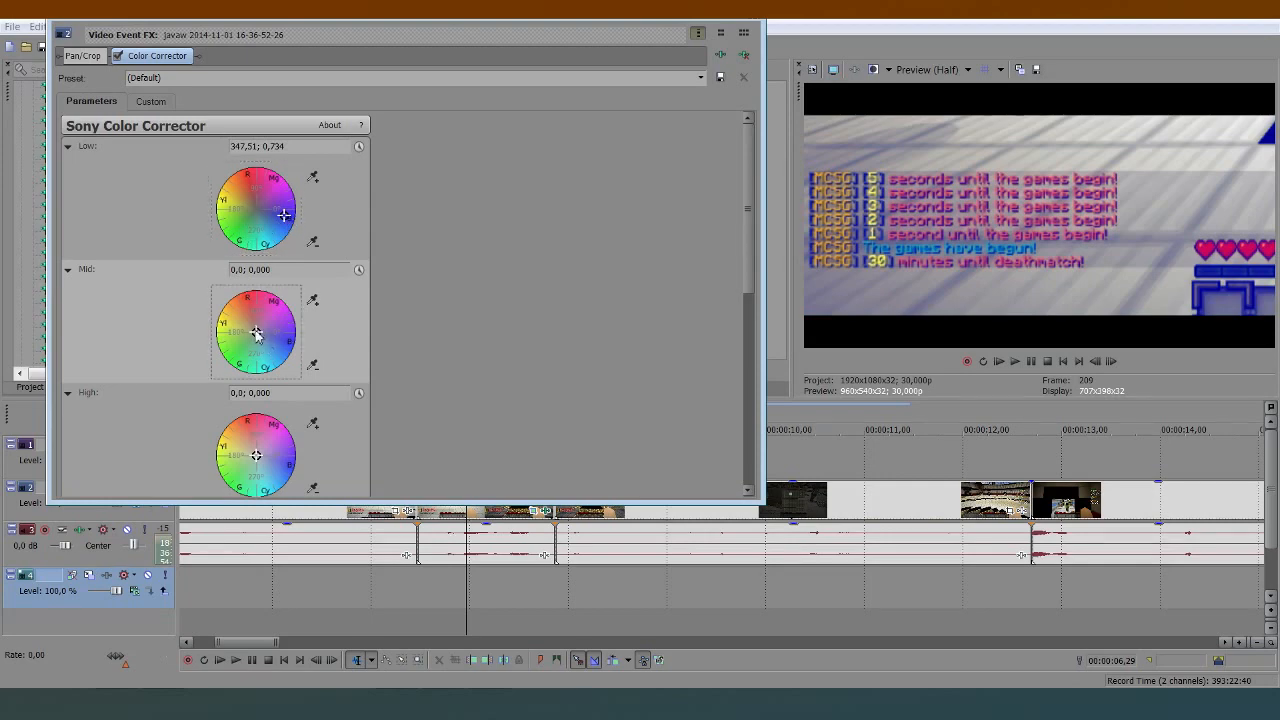
mouse_move(256, 335)
left_mouse_down()
mouse_move(268, 333)
mouse_move(262, 320)
left_mouse_up()
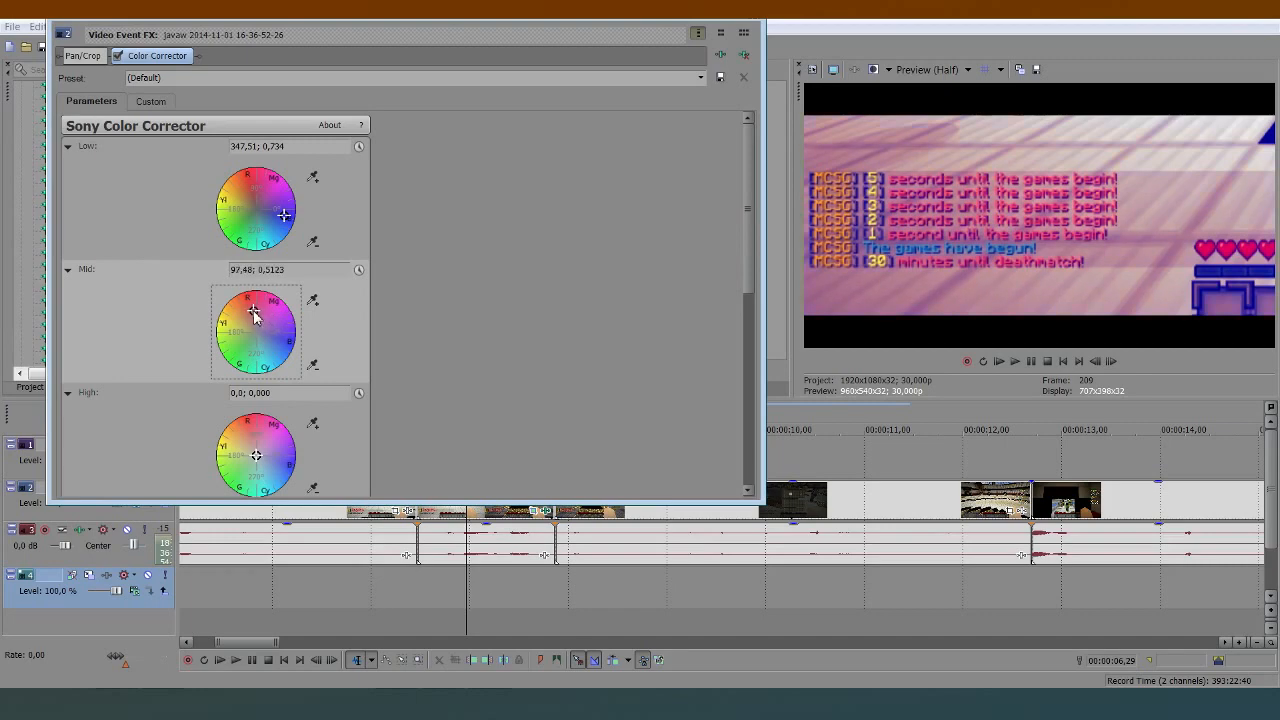
mouse_move(256, 457)
left_mouse_down()
mouse_move(275, 459)
mouse_move(245, 468)
left_mouse_up()
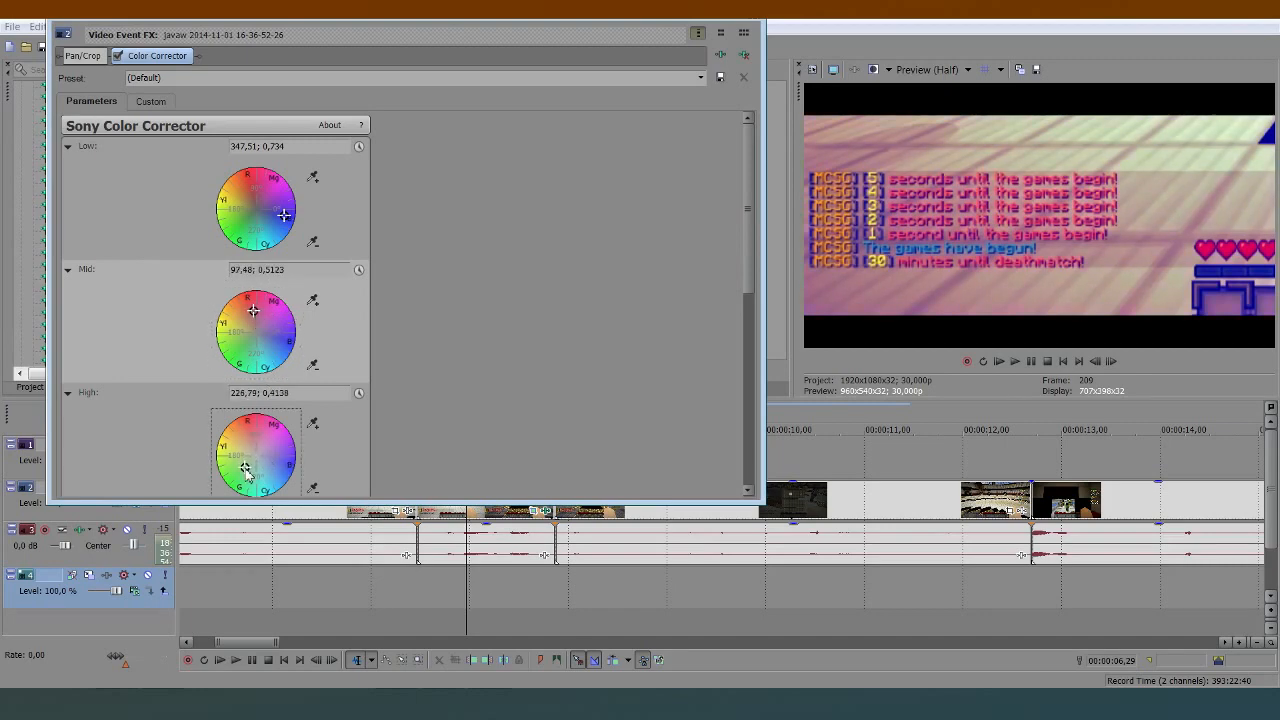
left_click(752, 22)
- Play the timeline from 00:00:05,18 to preview the color-corrected zoom section
left_click(331, 414)
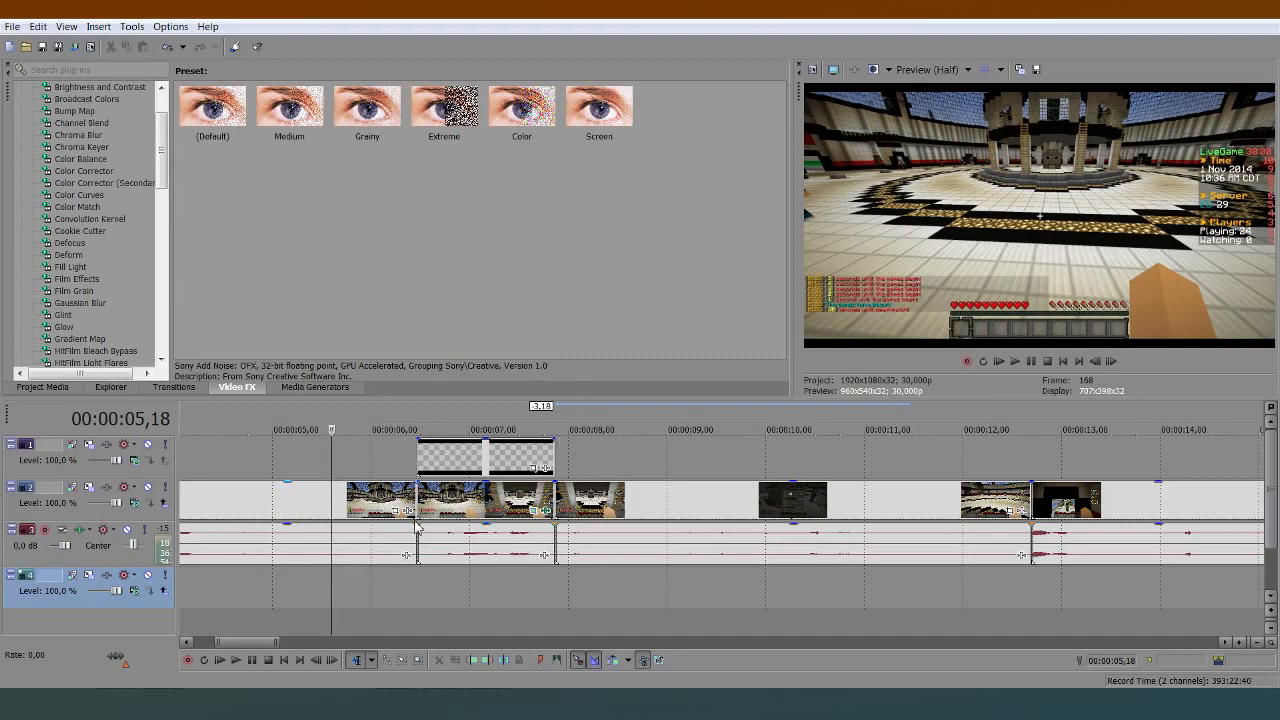
key("space")
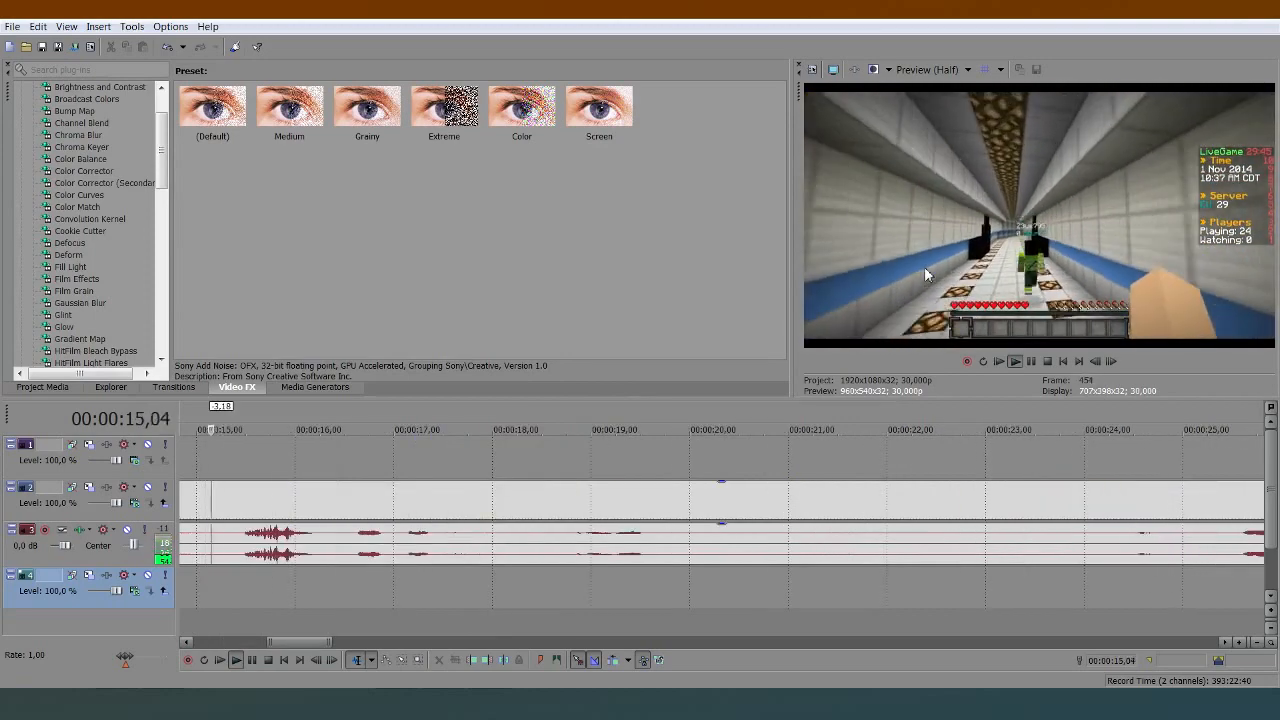
scroll(451, 602, "down", 8)
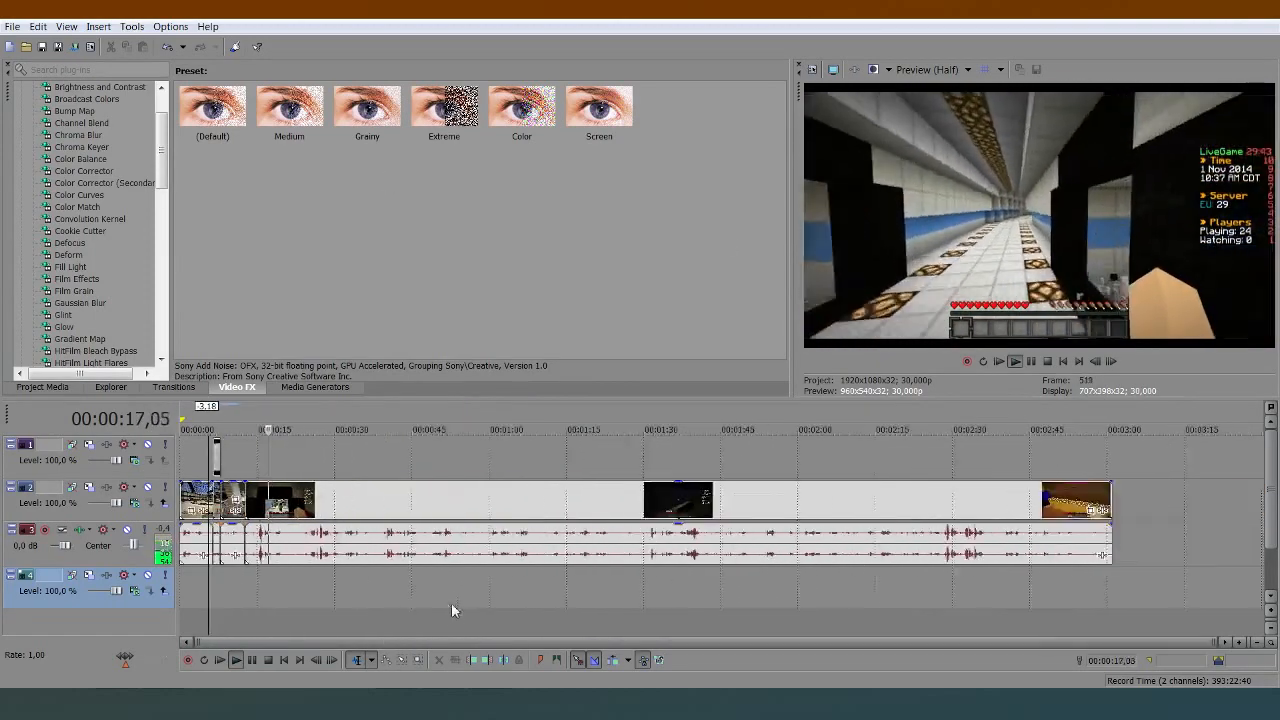
scroll(451, 602, "up", 8)
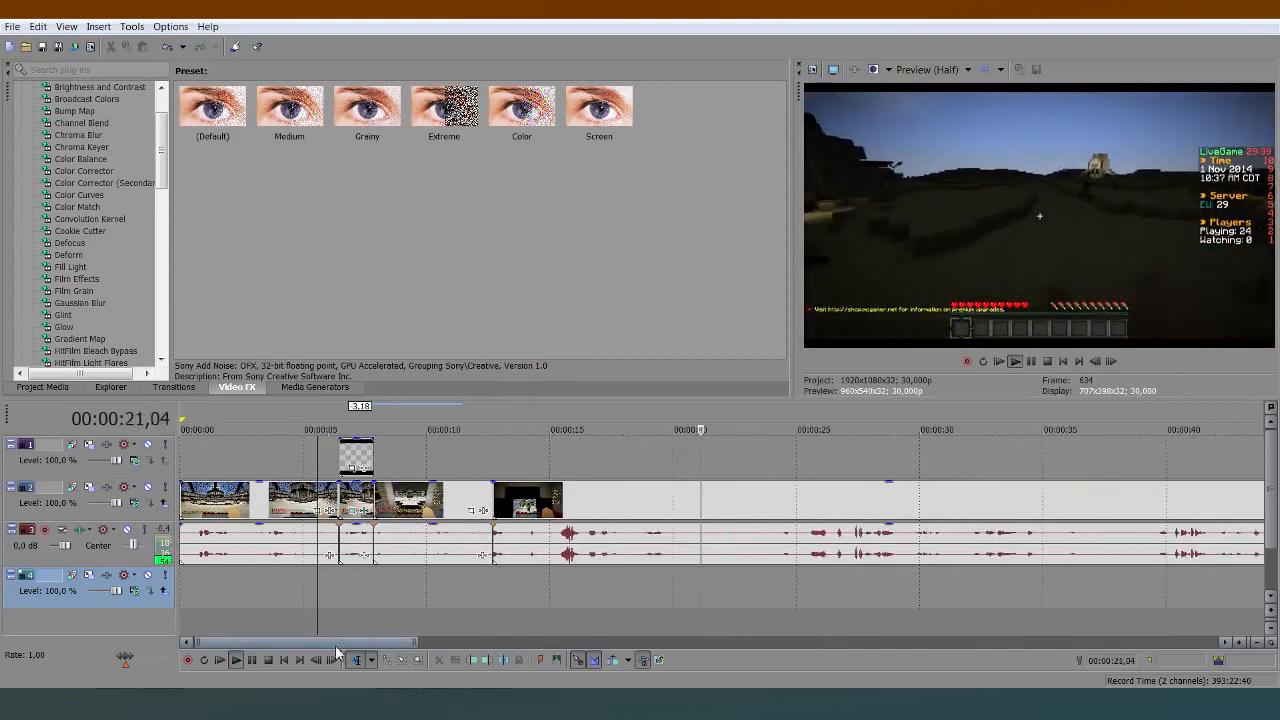
key("space")
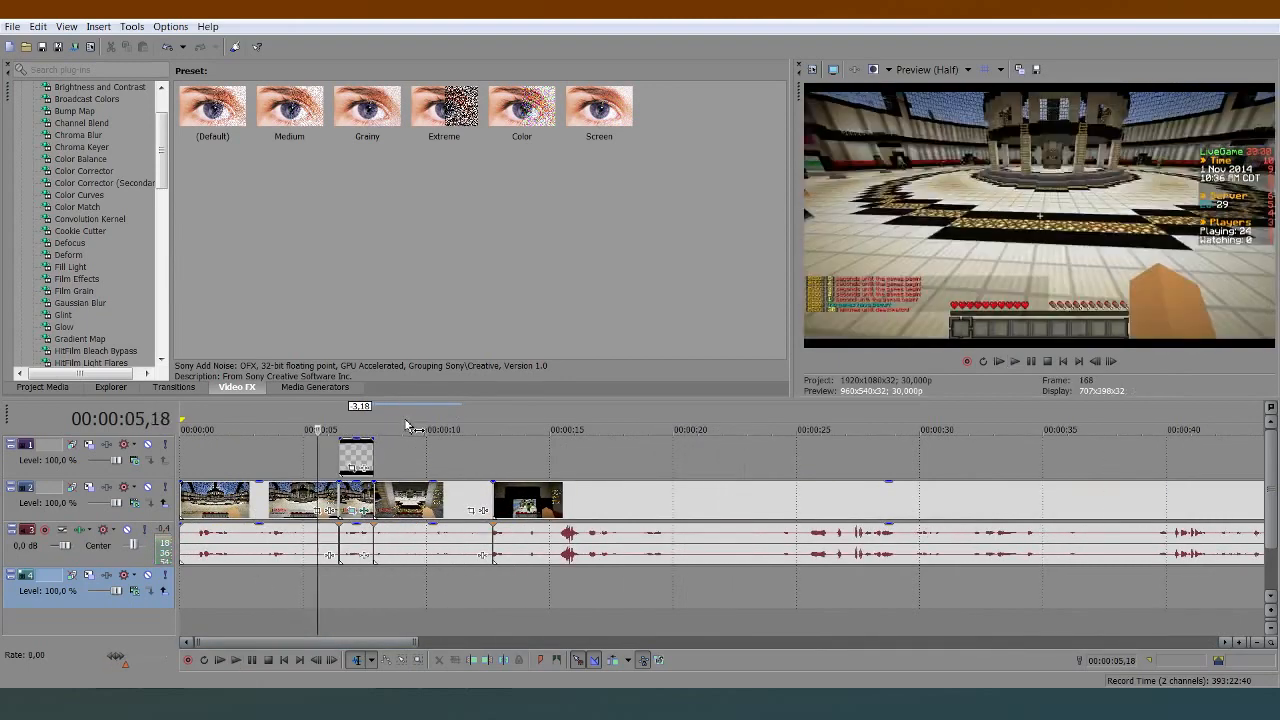